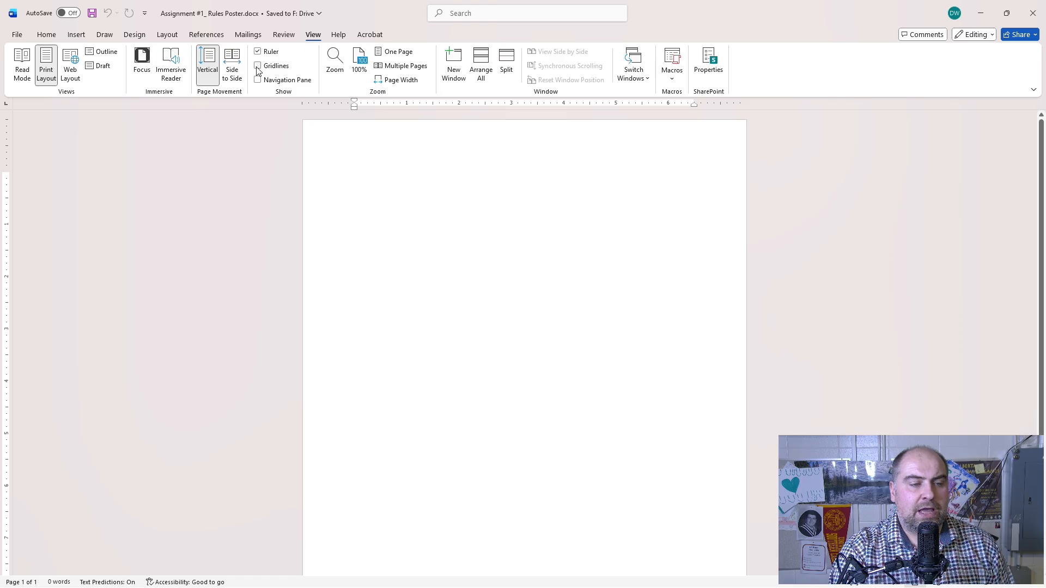
left_click(259, 66)
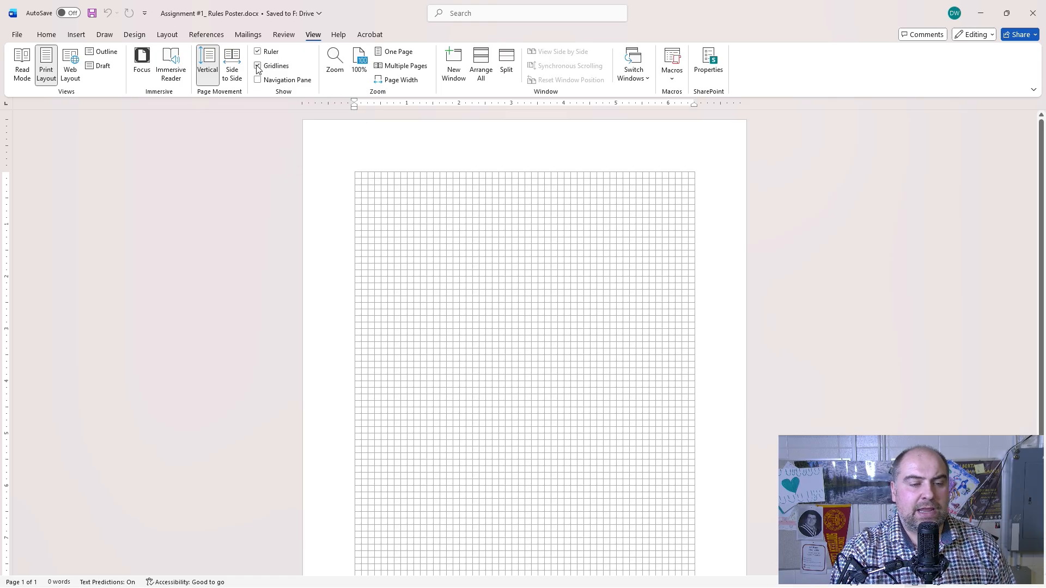
left_click(258, 66)
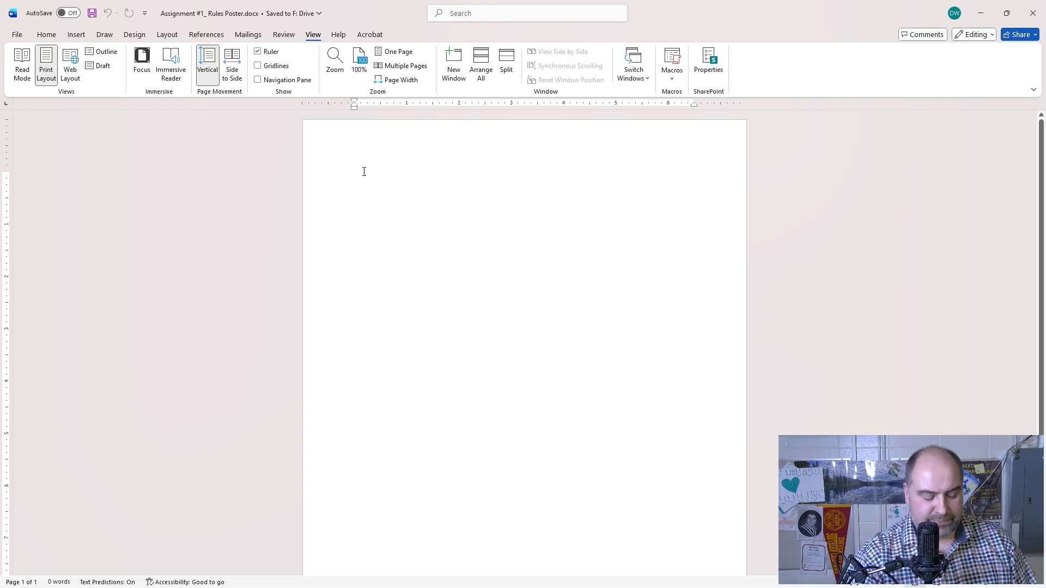
type("kjzdfoghjzdfgffgh")
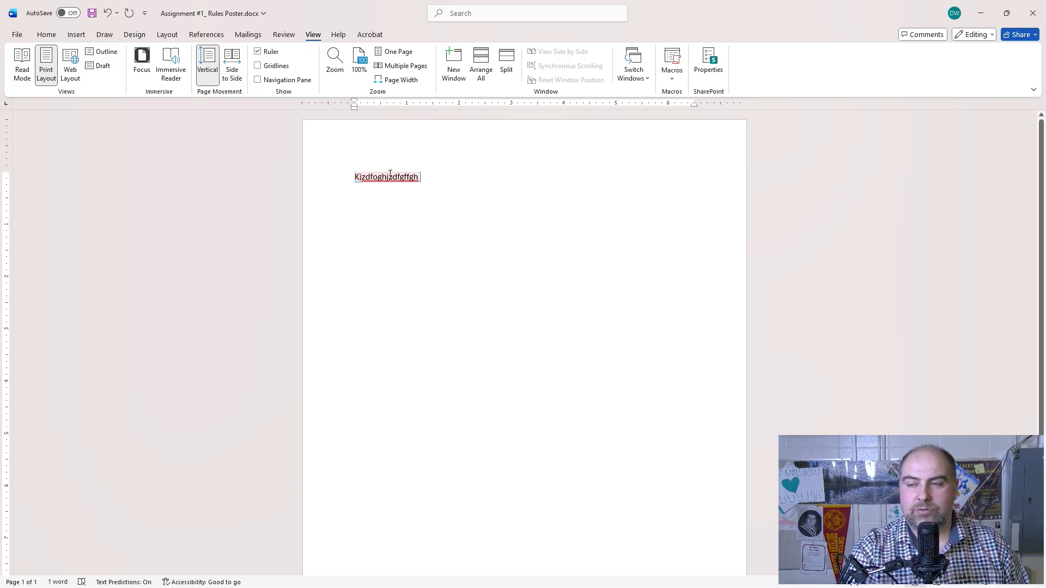
left_click_drag(429, 174, 354, 178)
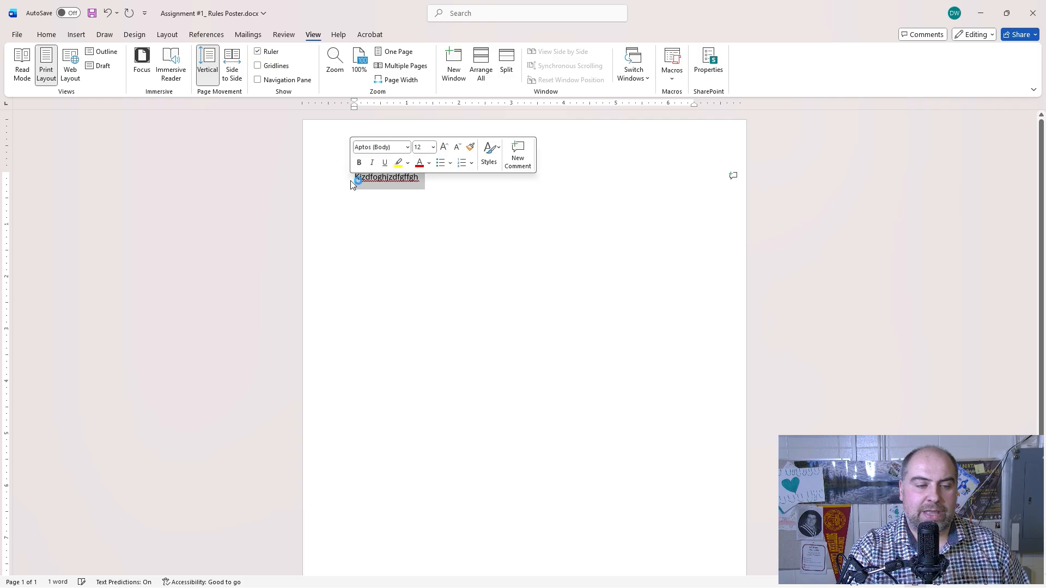
key("BackSpace")
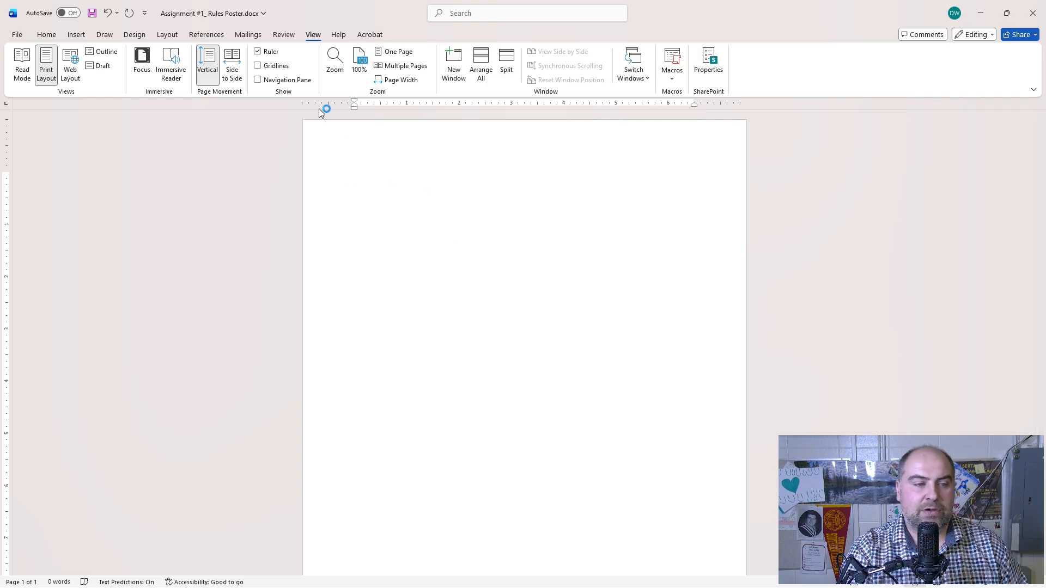
Step: Insert a Simple Text Box and replace its placeholder text with "CLASSROOM RULES"
left_click(76, 36)
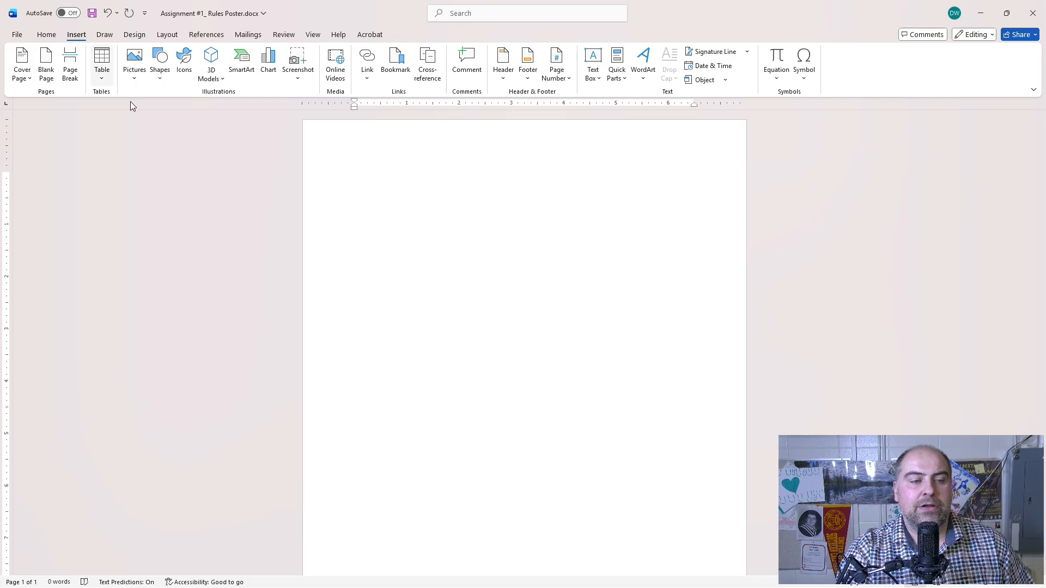
left_click(591, 58)
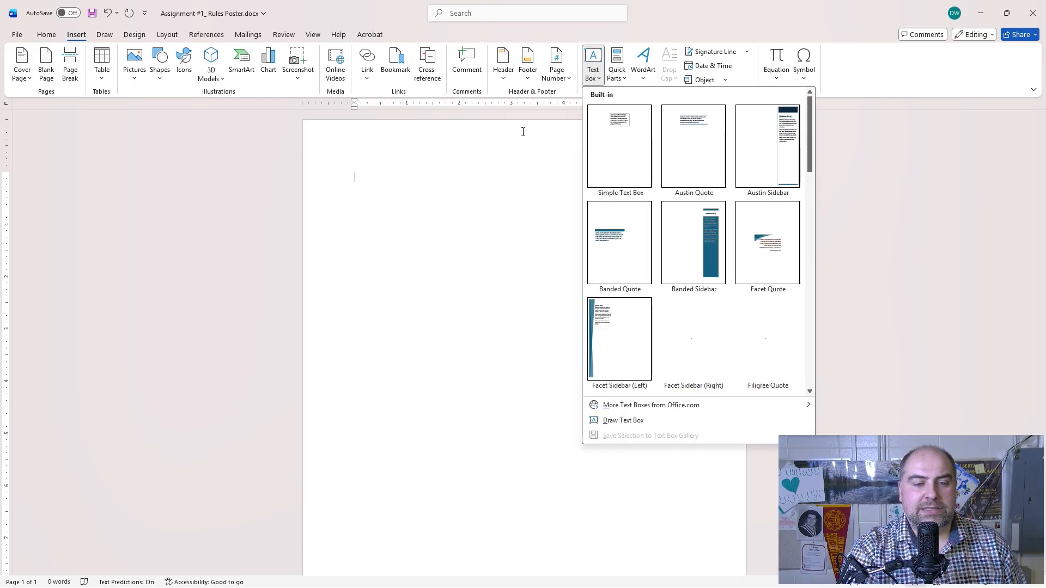
left_click(625, 156)
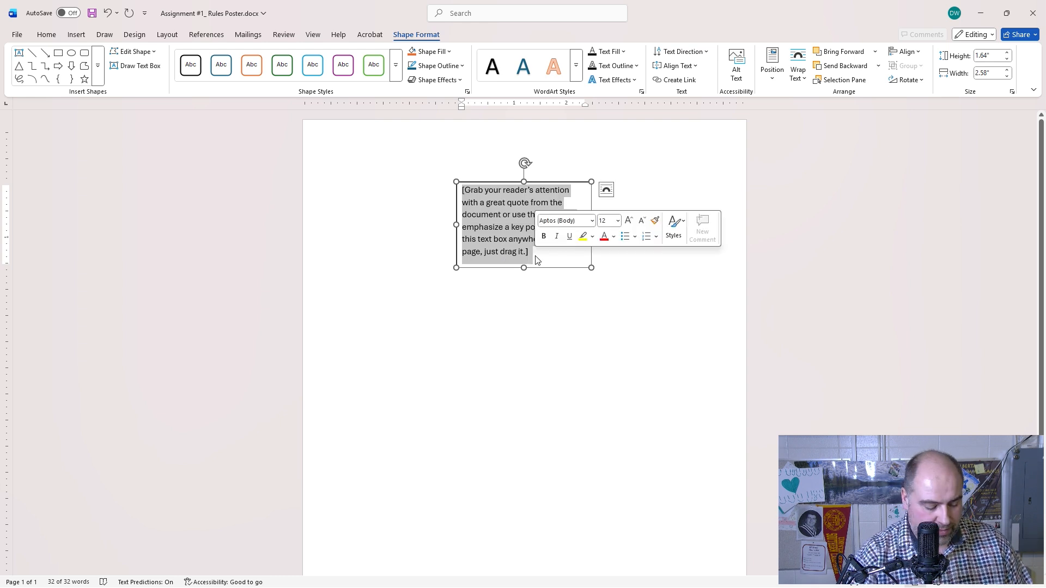
key("Delete")
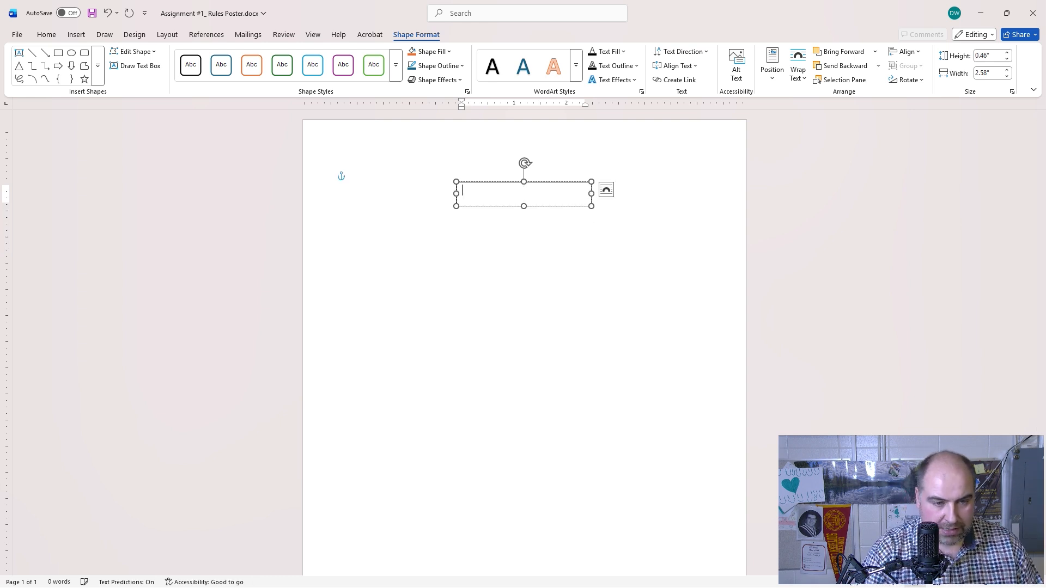
type("C")
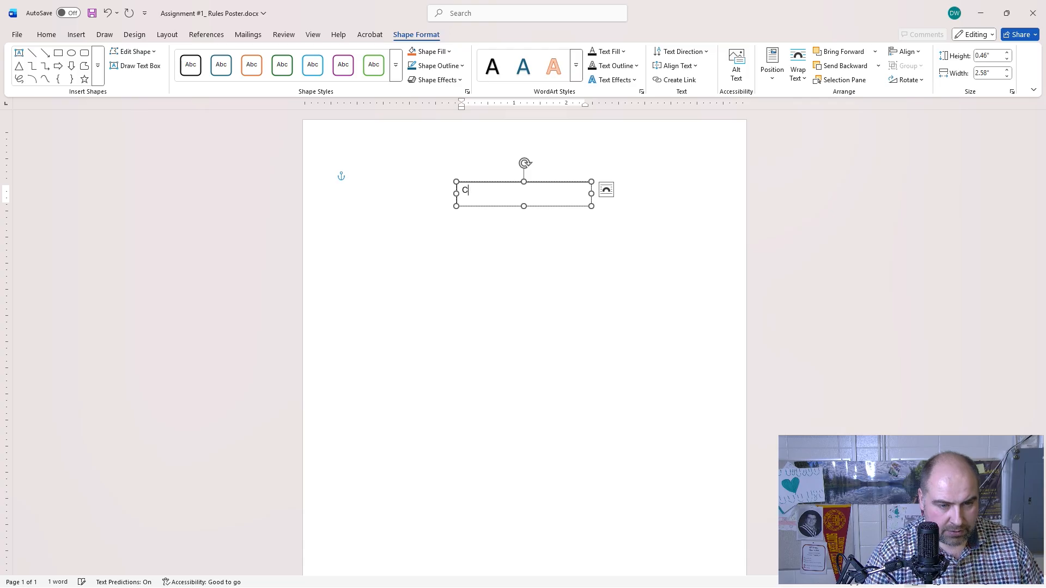
type("LASSROOM RULES")
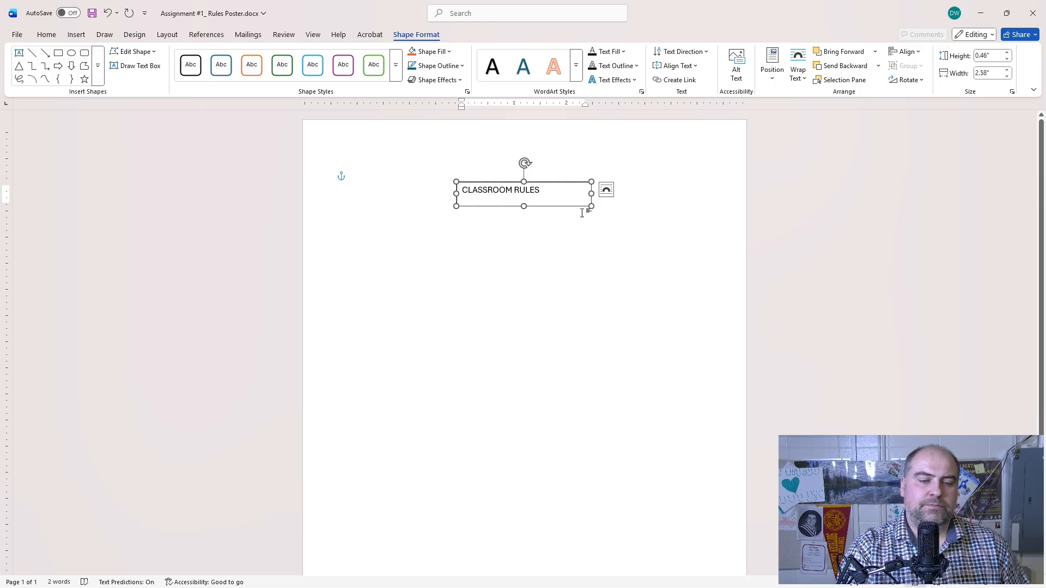
Step: Enlarge the text box to about 1.12" high by 8.47" wide and place it across the full page width near the page top
left_click_drag(592, 206, 718, 242)
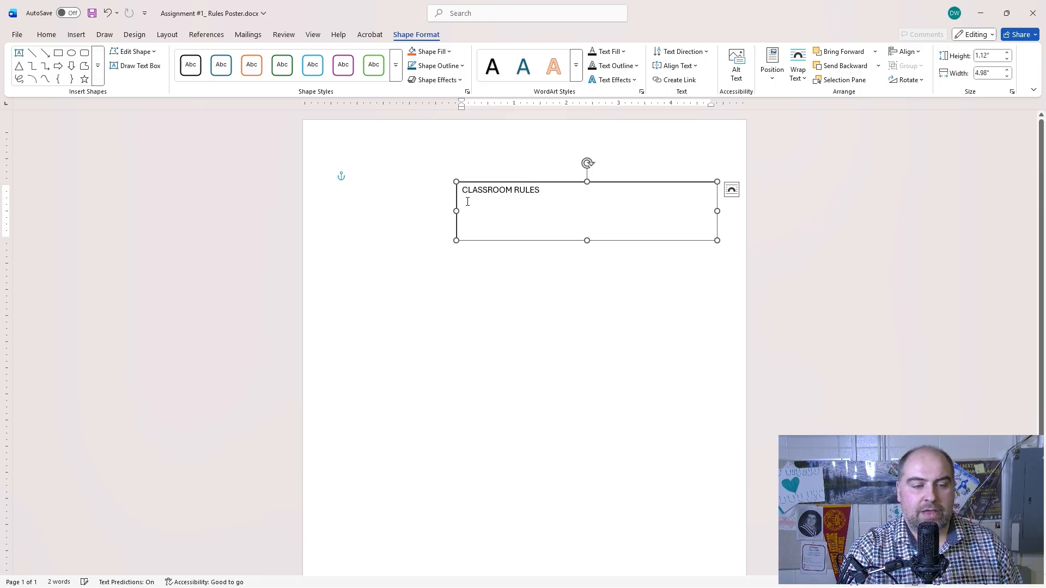
left_click_drag(510, 183, 450, 160)
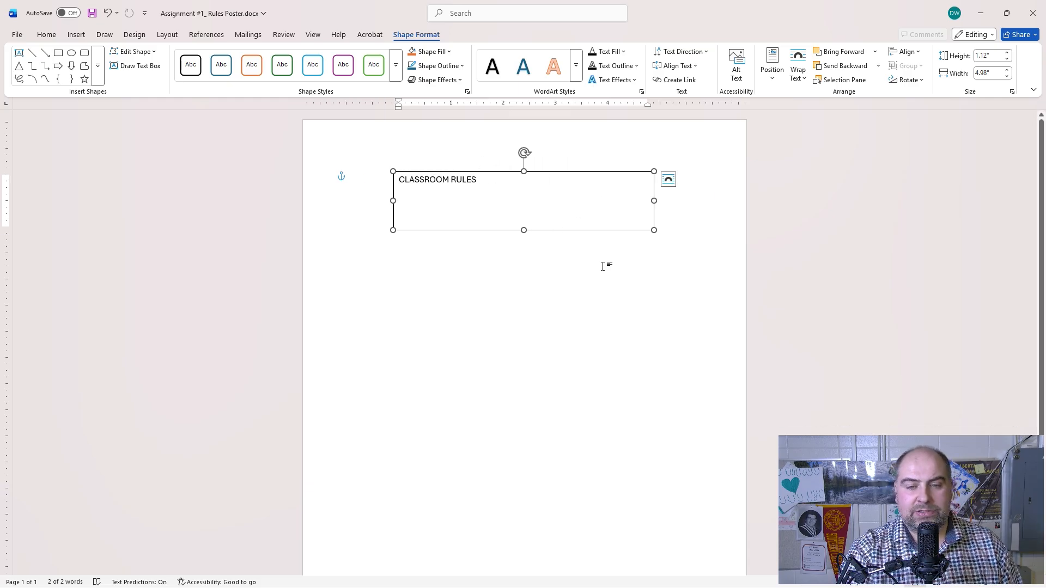
mouse_move(486, 171)
left_mouse_down()
mouse_move(479, 166)
mouse_move(523, 163)
mouse_move(463, 156)
mouse_move(490, 159)
mouse_move(502, 230)
mouse_move(528, 193)
mouse_move(501, 173)
mouse_move(471, 172)
mouse_move(479, 172)
left_mouse_up()
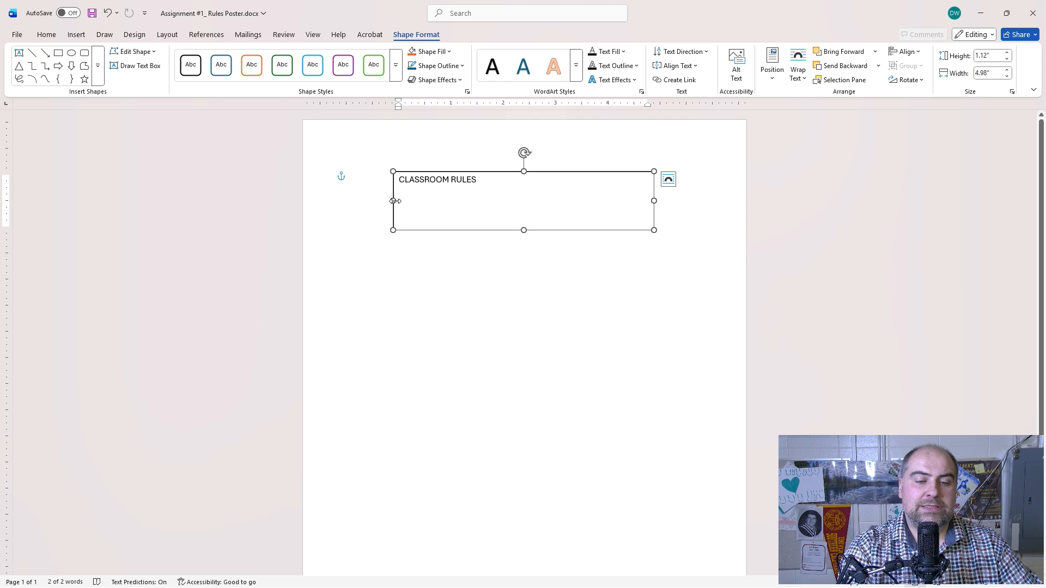
left_click_drag(394, 201, 301, 203)
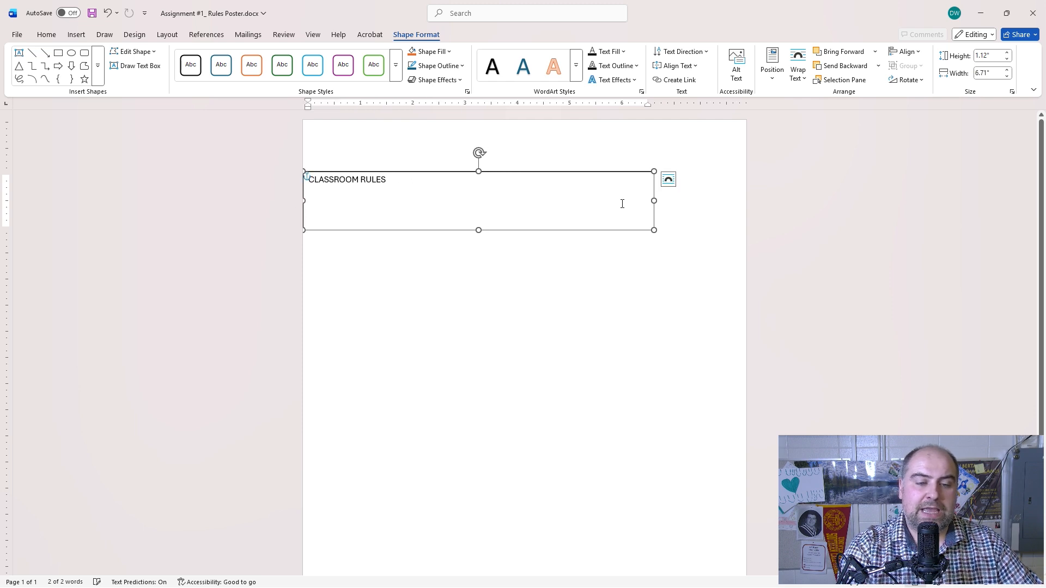
left_click_drag(654, 202, 745, 199)
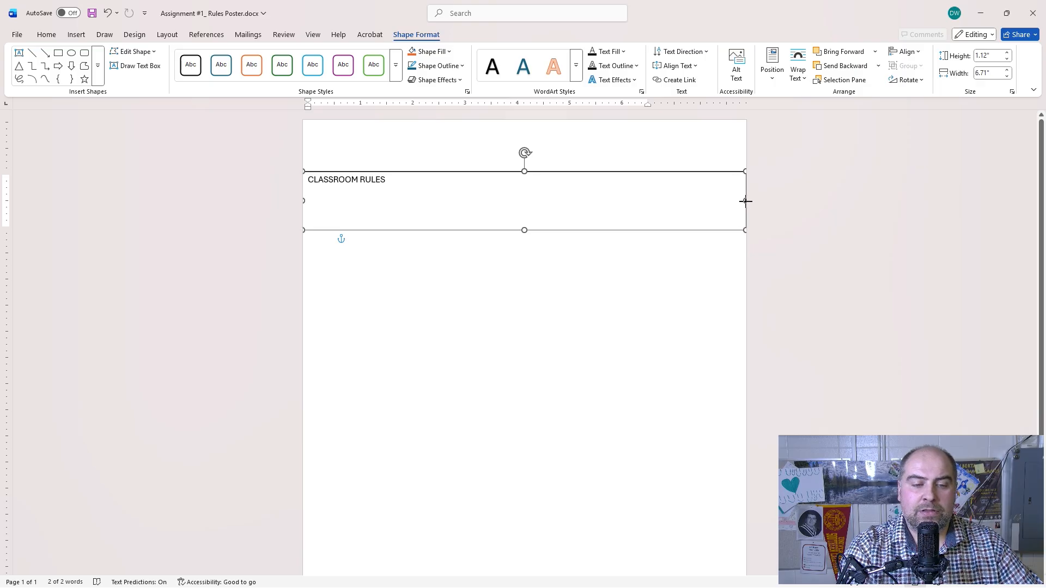
Step: Center the CLASSROOM RULES text and narrow the text box from both sides so it no longer reaches the page edges
left_click_drag(416, 179, 298, 180)
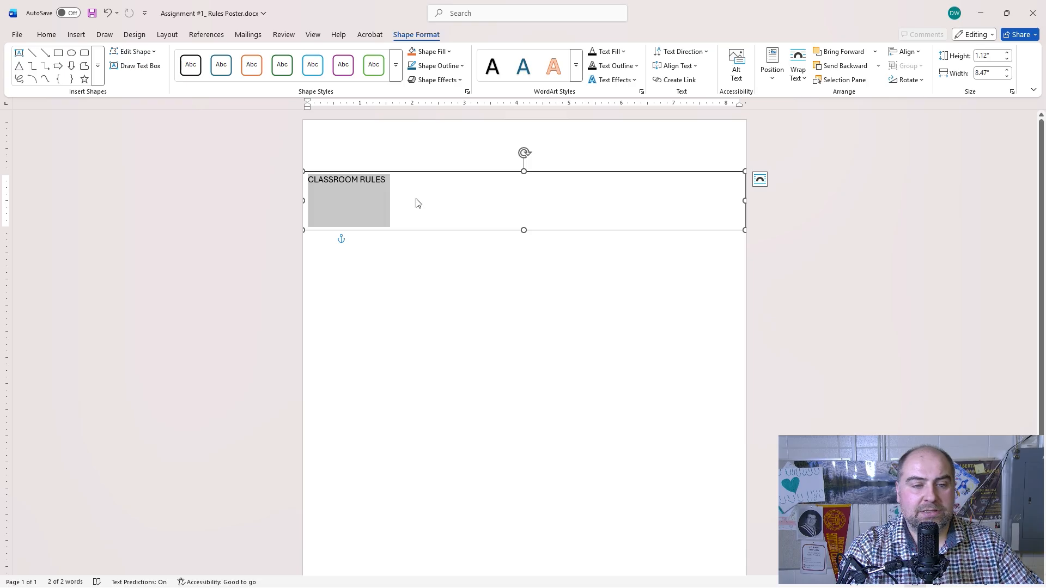
left_click(77, 36)
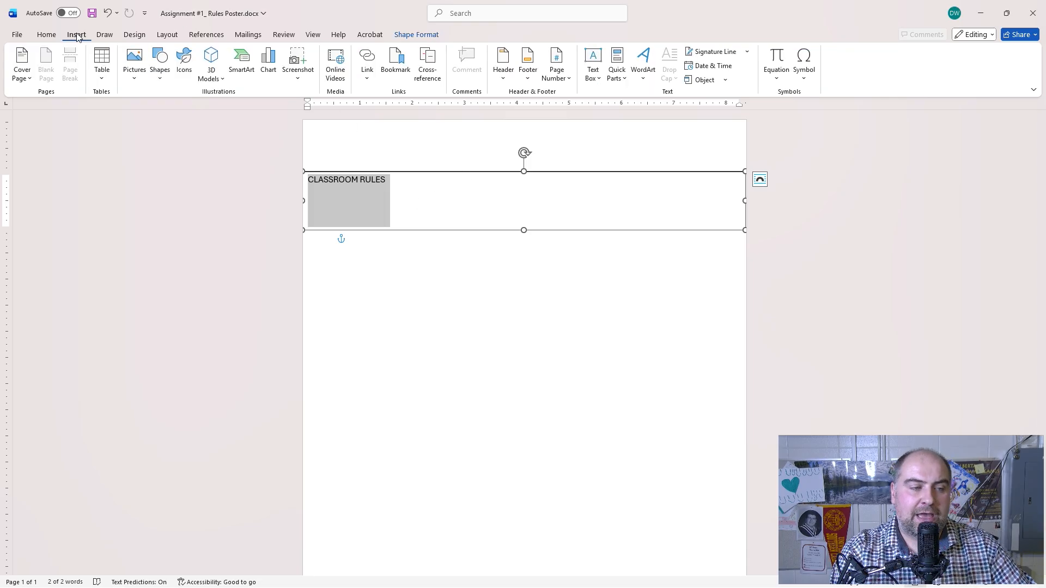
left_click(45, 36)
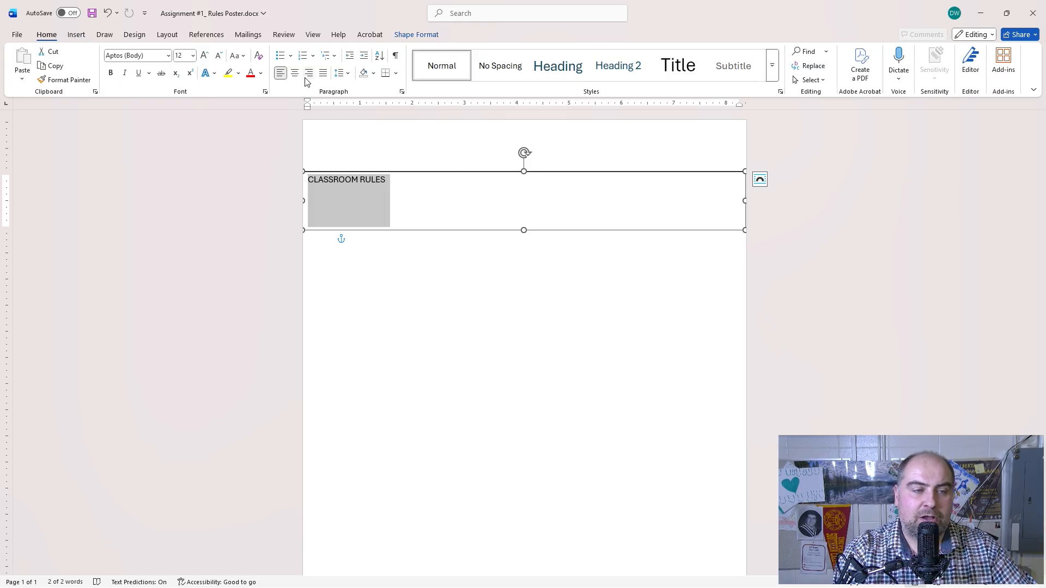
left_click(295, 74)
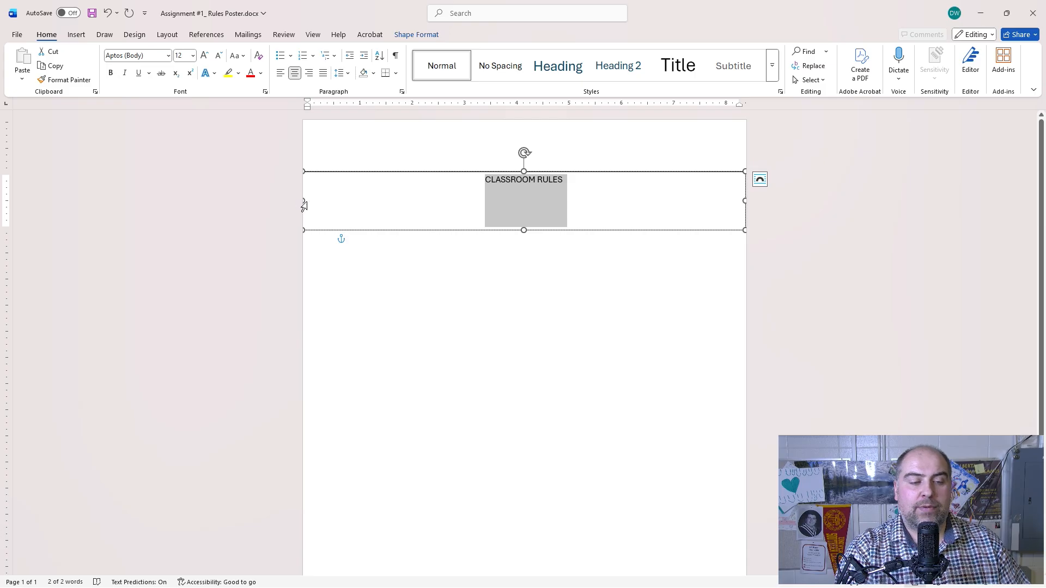
left_click_drag(303, 203, 384, 194)
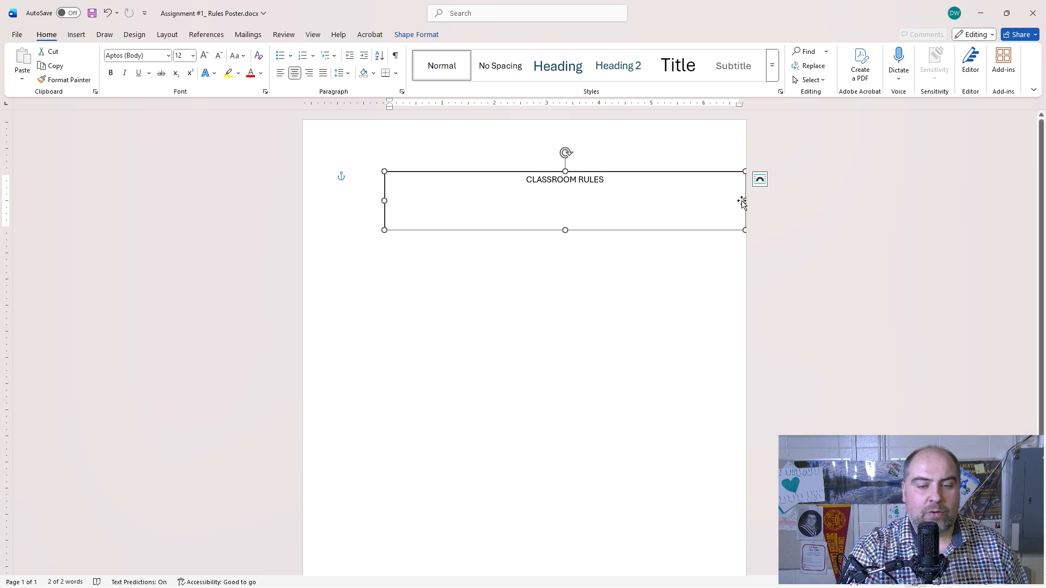
left_click_drag(744, 200, 676, 197)
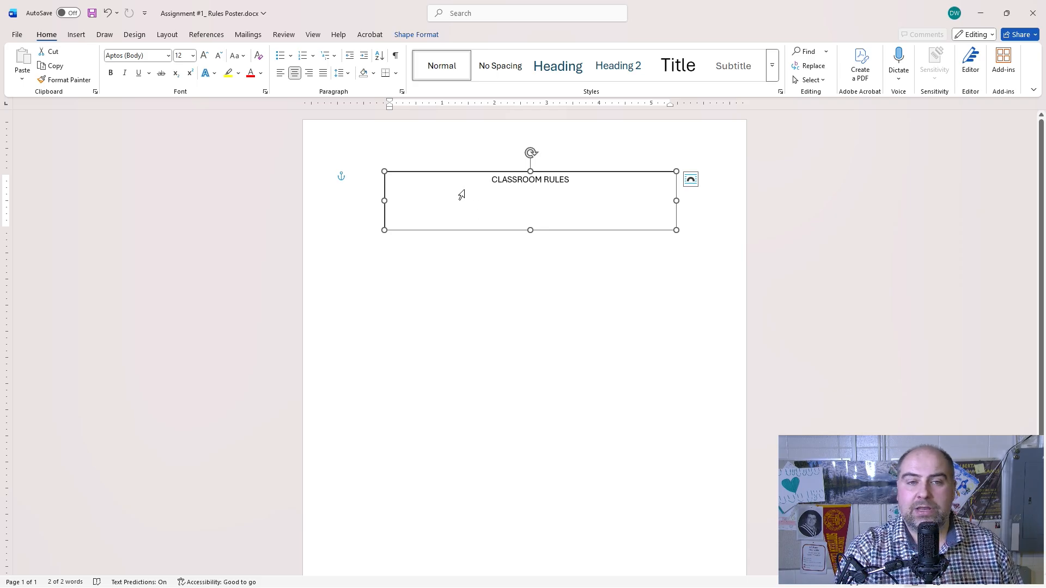
Step: Format the CLASSROOM RULES title in Amasis MT Pro Black at size 72
triple_click(582, 178)
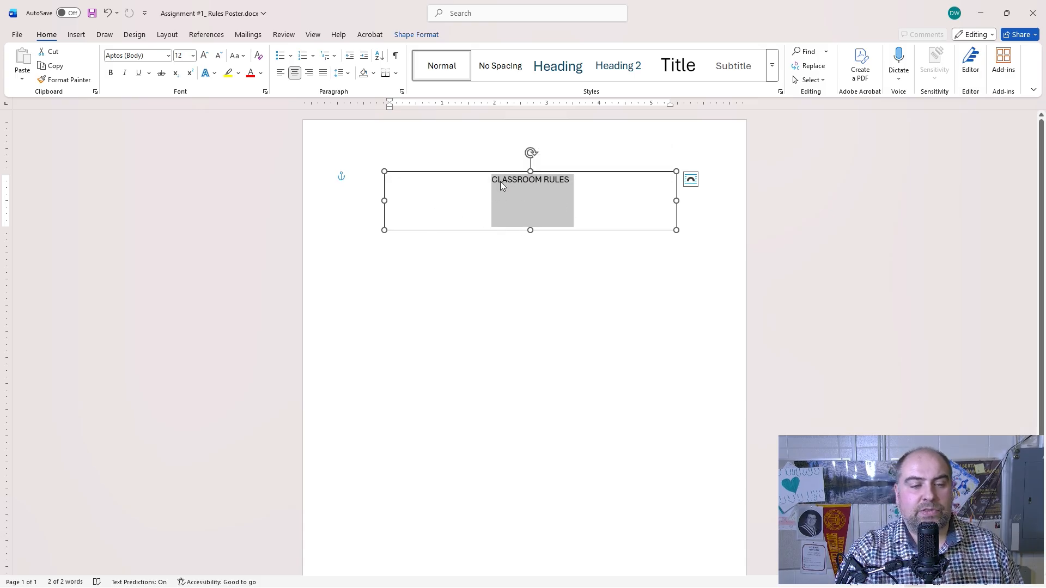
left_click(573, 188)
left_click_drag(574, 183, 492, 182)
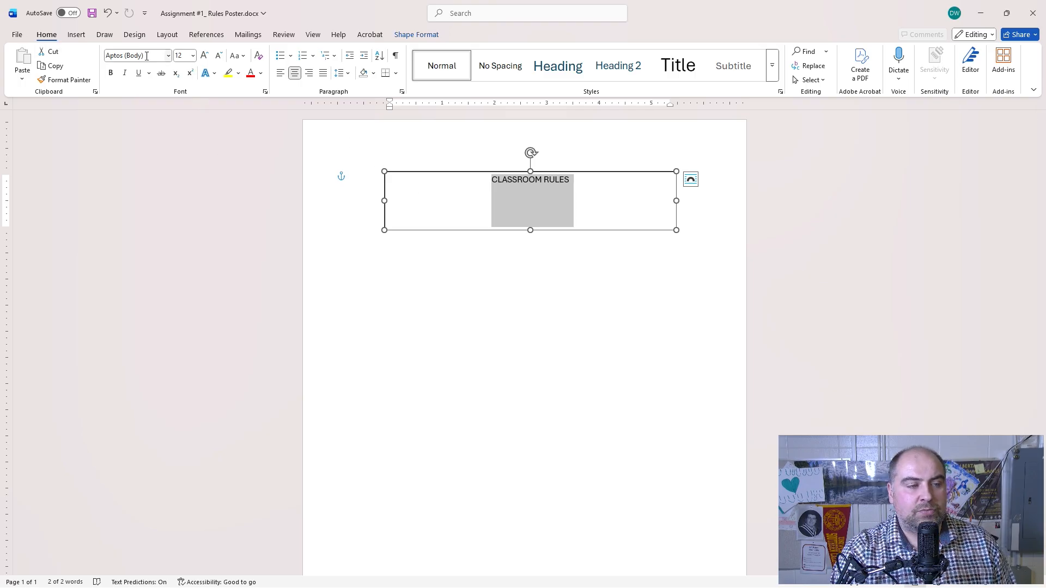
left_click(168, 56)
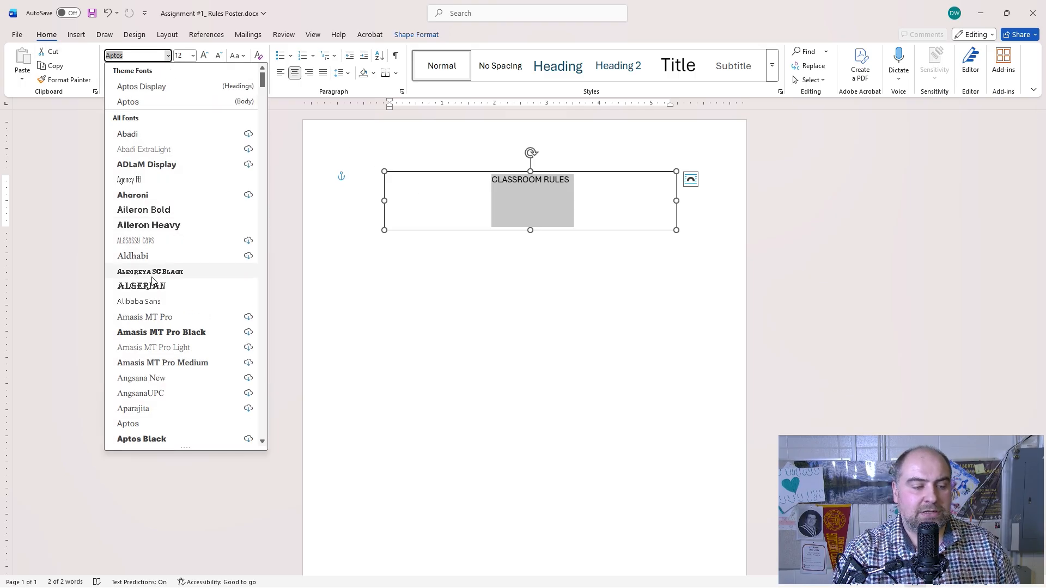
left_click(162, 333)
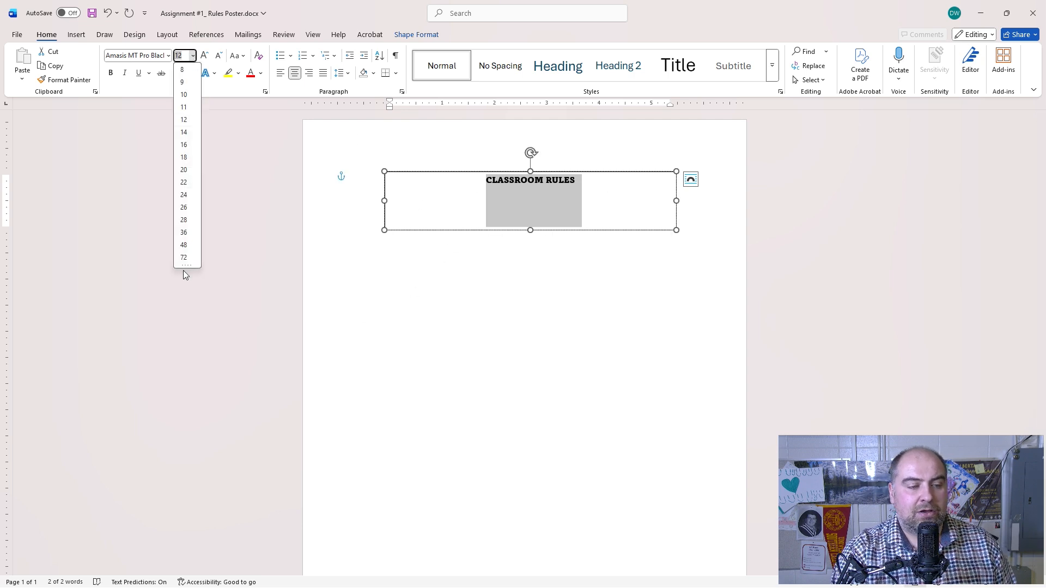
left_click(184, 258)
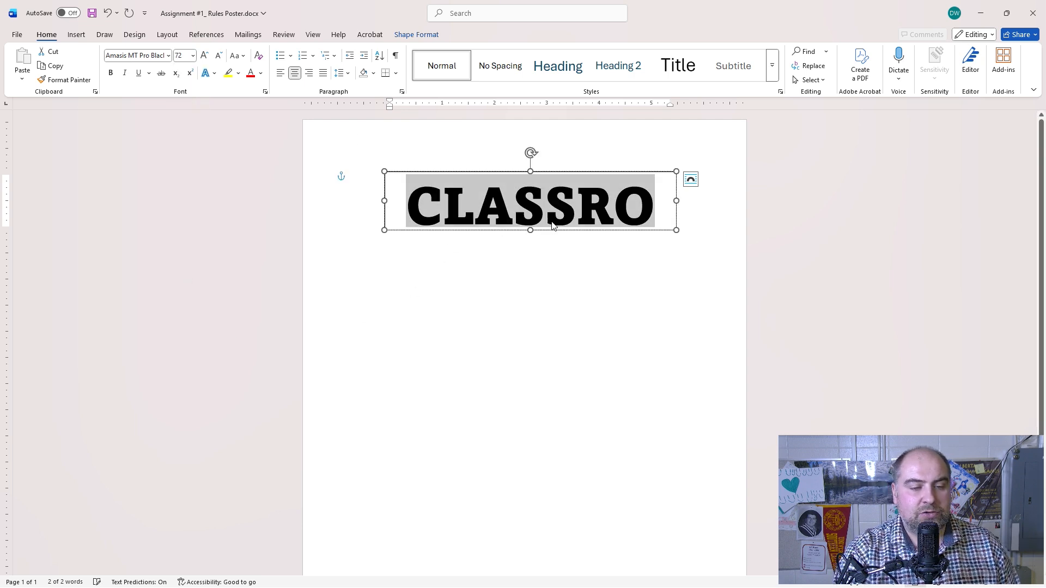
Step: Try a font size of 200 for the title and make the text box taller
left_click(192, 57)
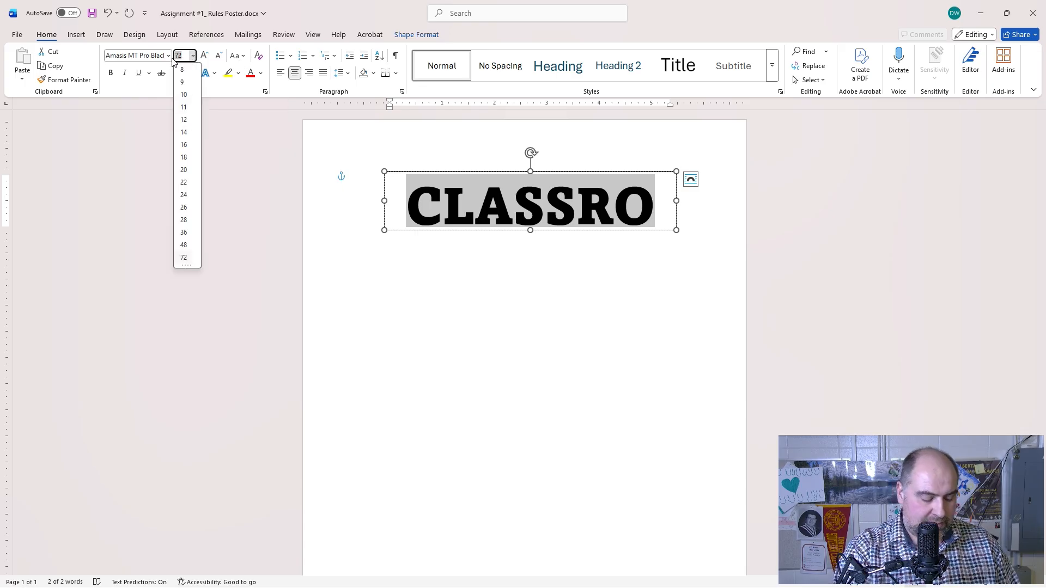
key("Return")
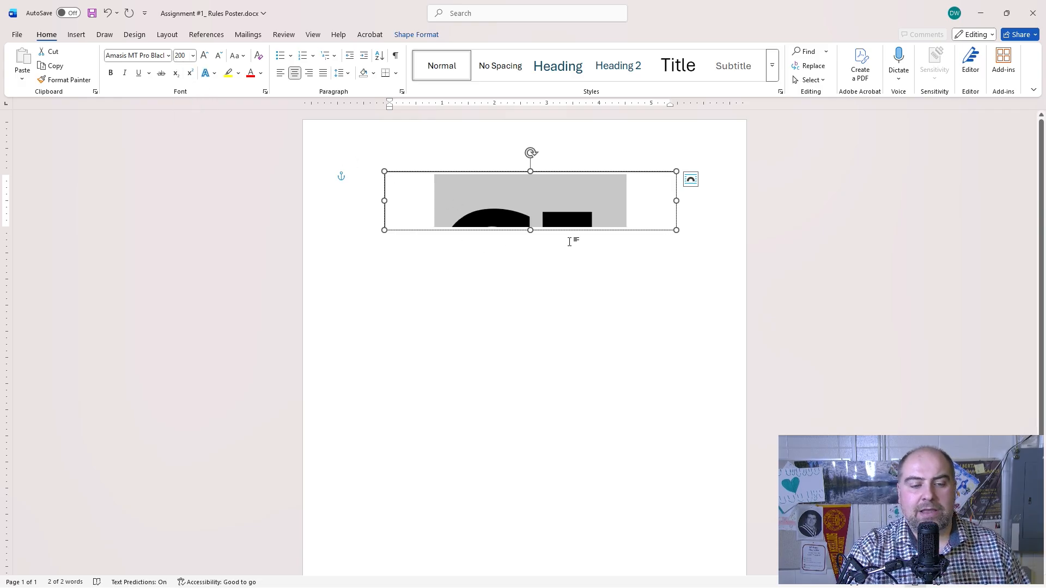
left_click_drag(678, 231, 666, 262)
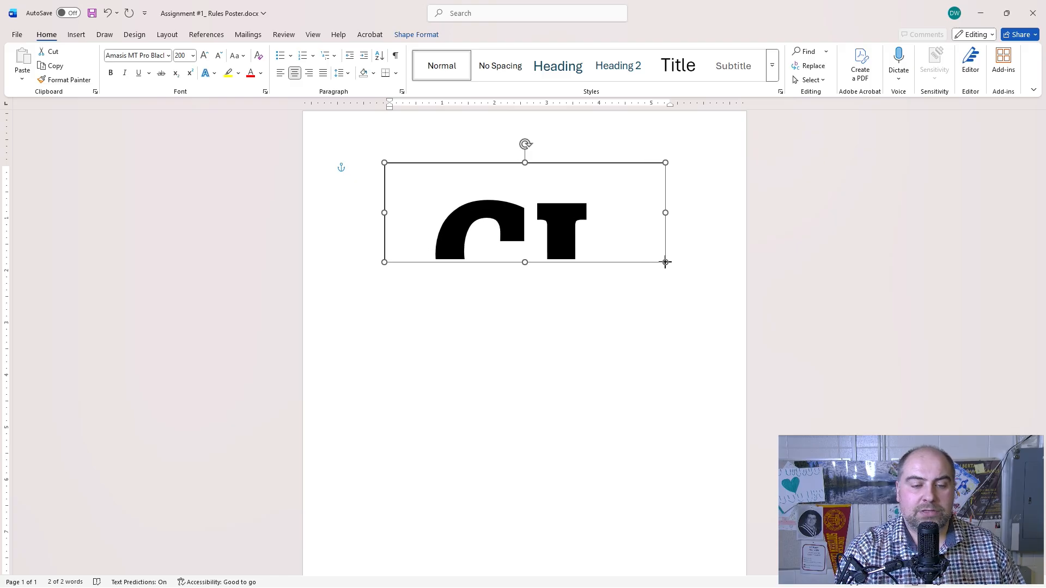
Step: Set the title's font size to 72 and widen the text box on both sides until CLASSROOM fits on one line
left_click(192, 55)
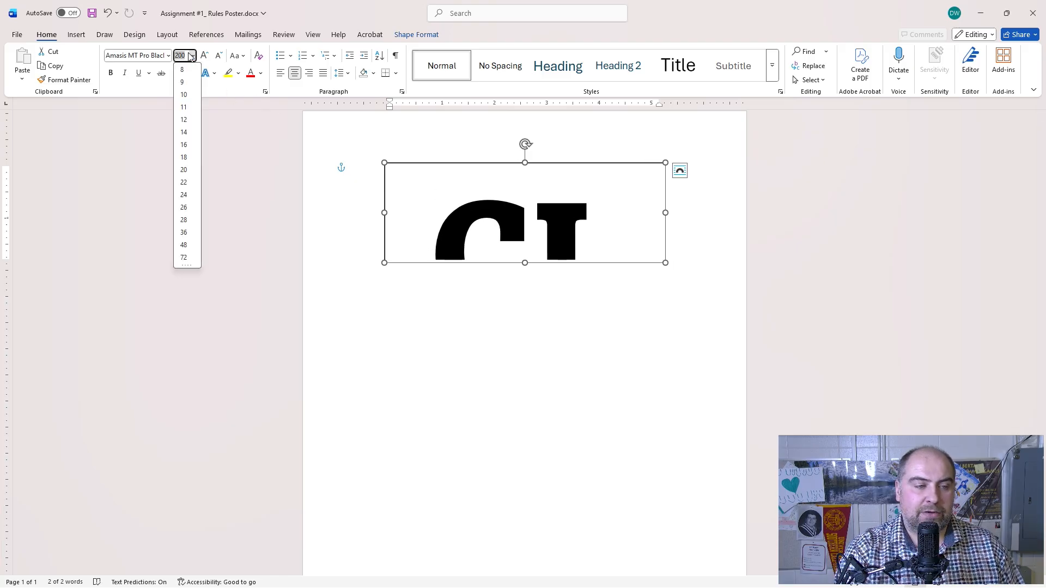
left_click(184, 258)
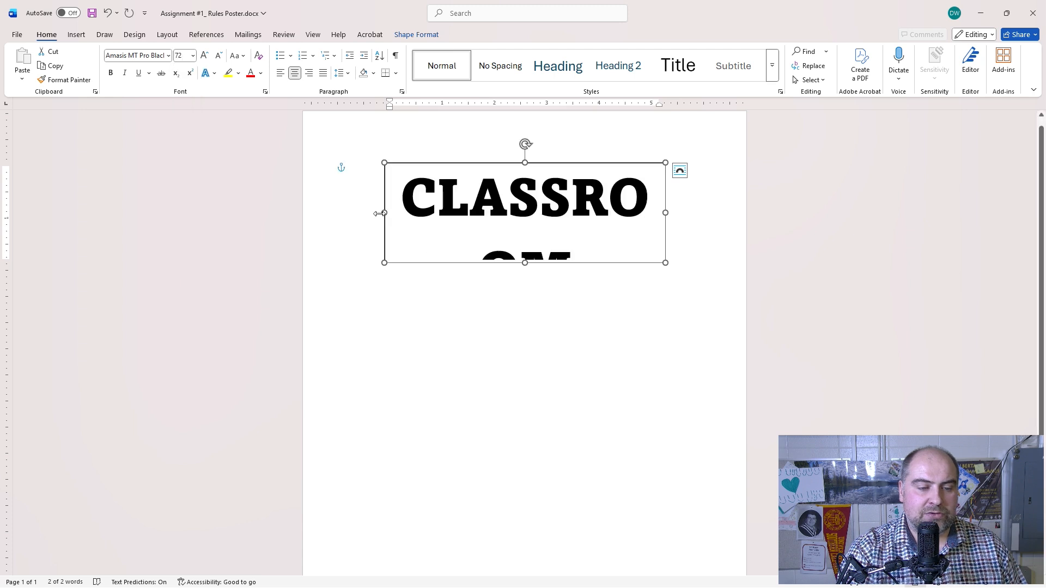
left_click_drag(385, 213, 342, 213)
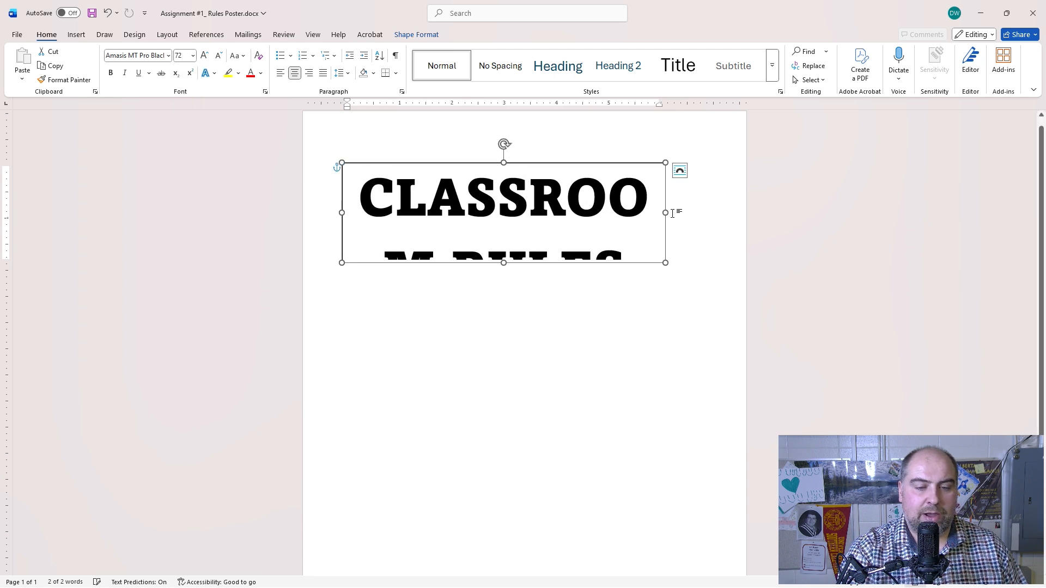
left_click_drag(665, 213, 721, 213)
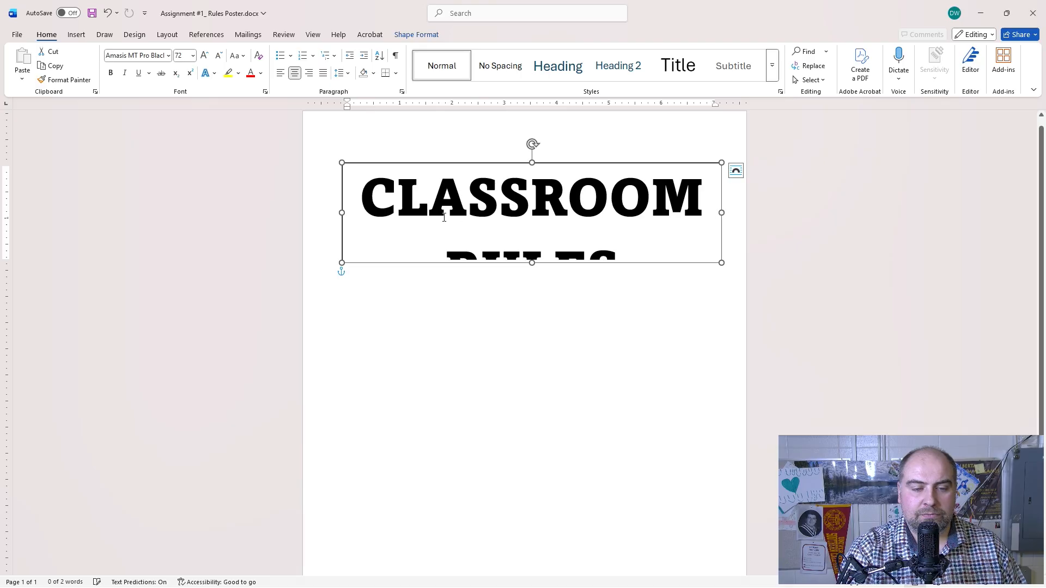
left_click_drag(344, 210, 336, 212)
Step: Set the CLASSROOM RULES title to font size 48 and shorten the text box to fit its single line
left_click(409, 203)
double_click(409, 203)
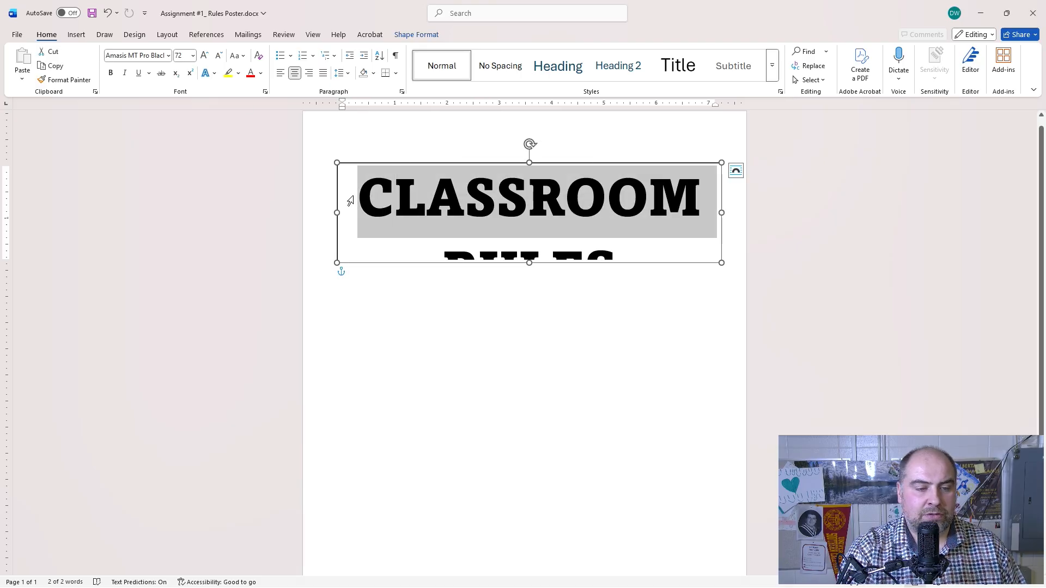
left_click(374, 163)
left_click_drag(364, 192, 681, 268)
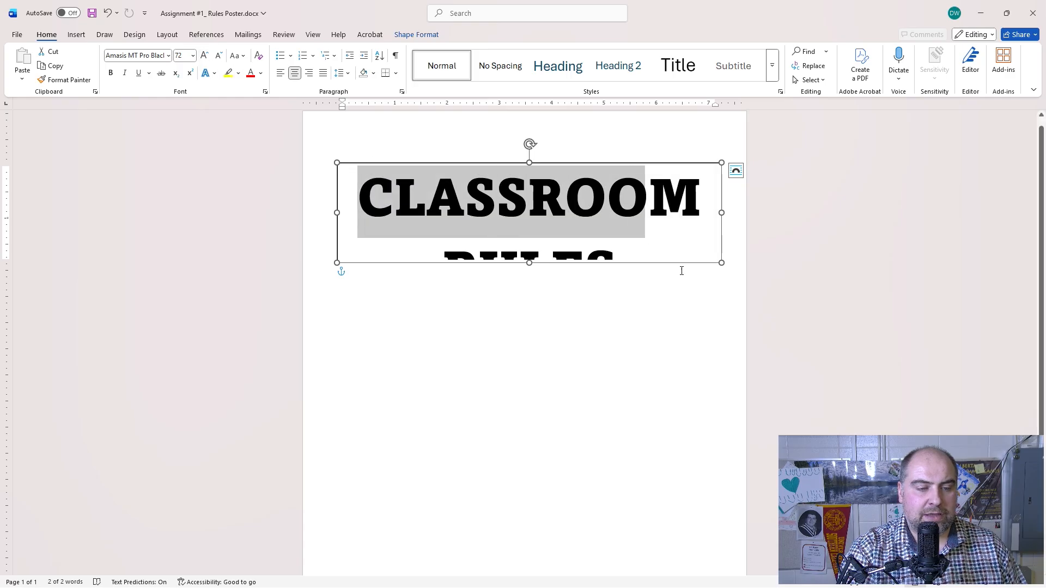
left_click(192, 56)
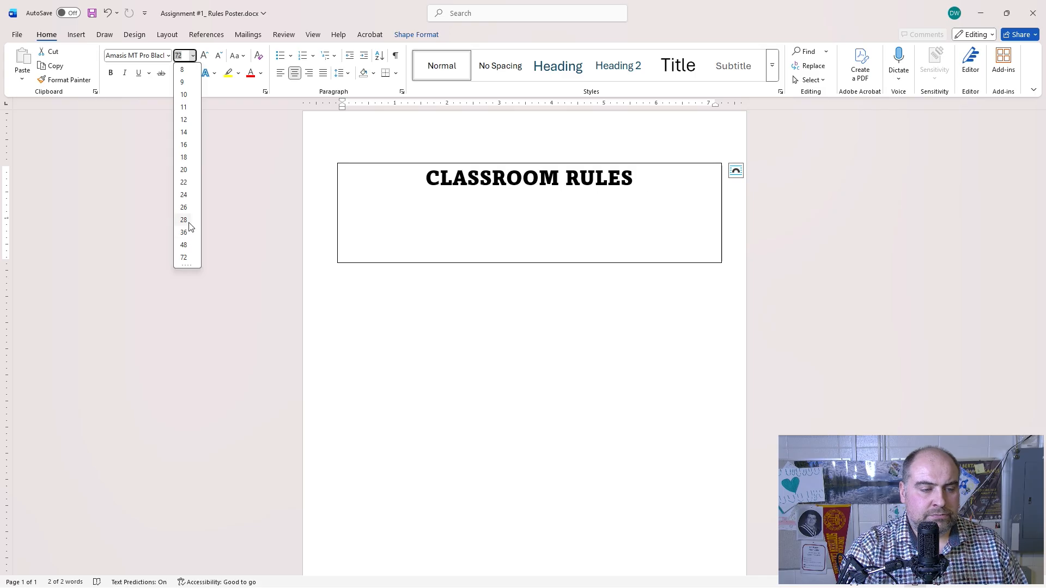
left_click(188, 246)
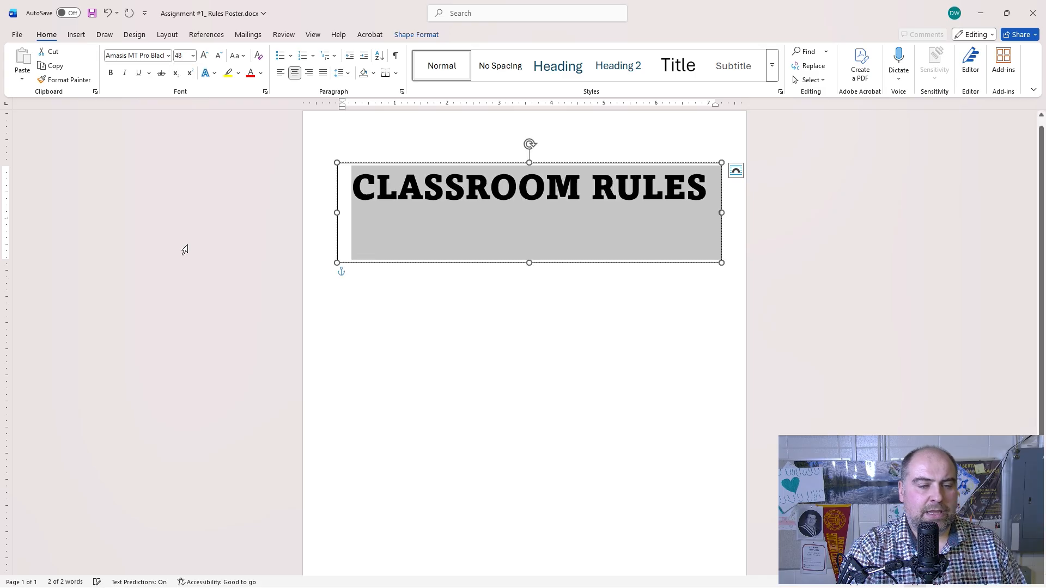
left_click(602, 306)
left_click(541, 248)
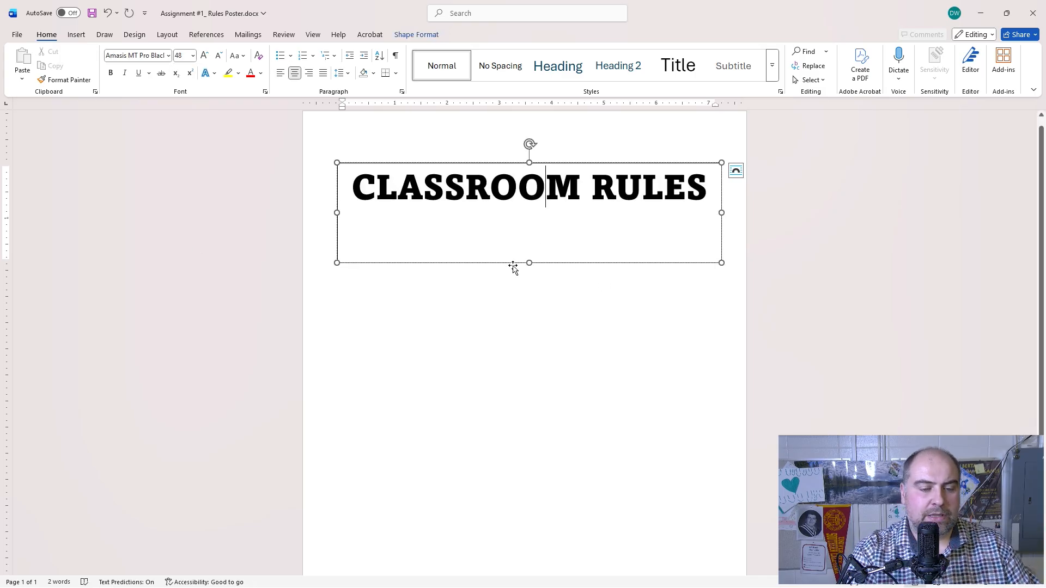
left_click_drag(528, 265, 532, 212)
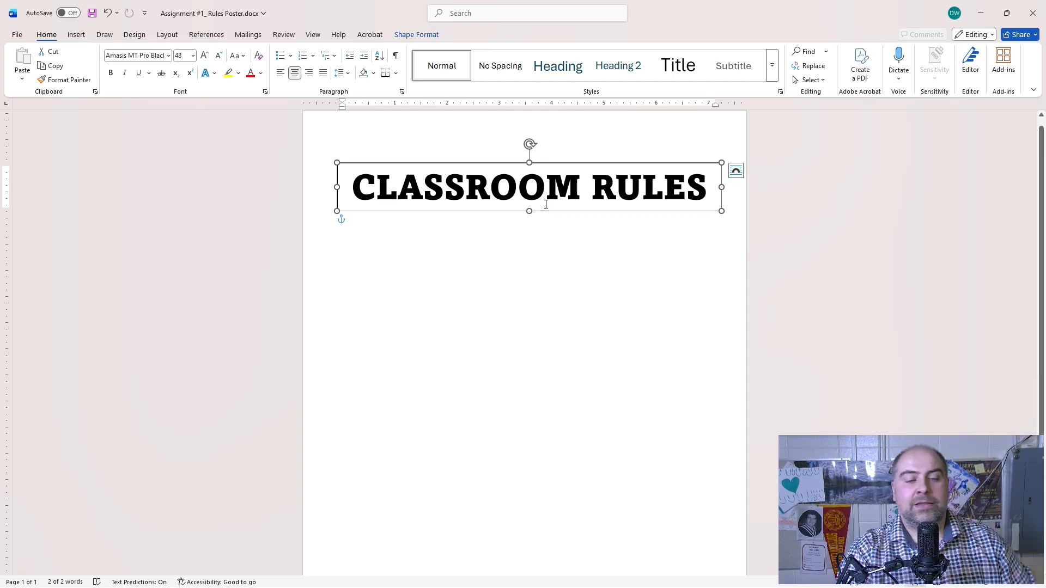
Step: Change the title text from CLASSROOM RULES to LAB RULES
double_click(473, 191)
left_click(554, 193)
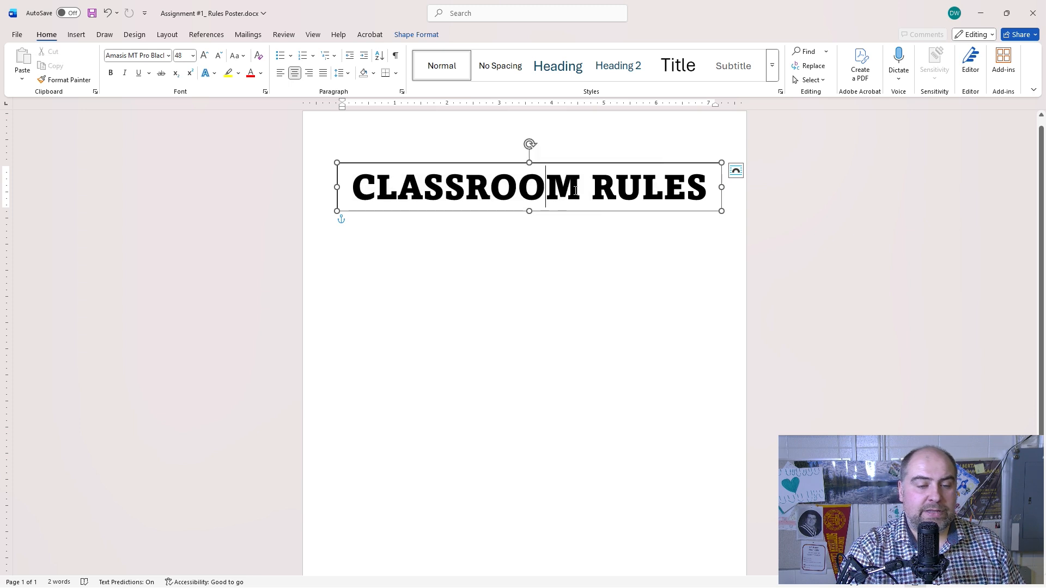
left_click_drag(582, 186, 463, 192)
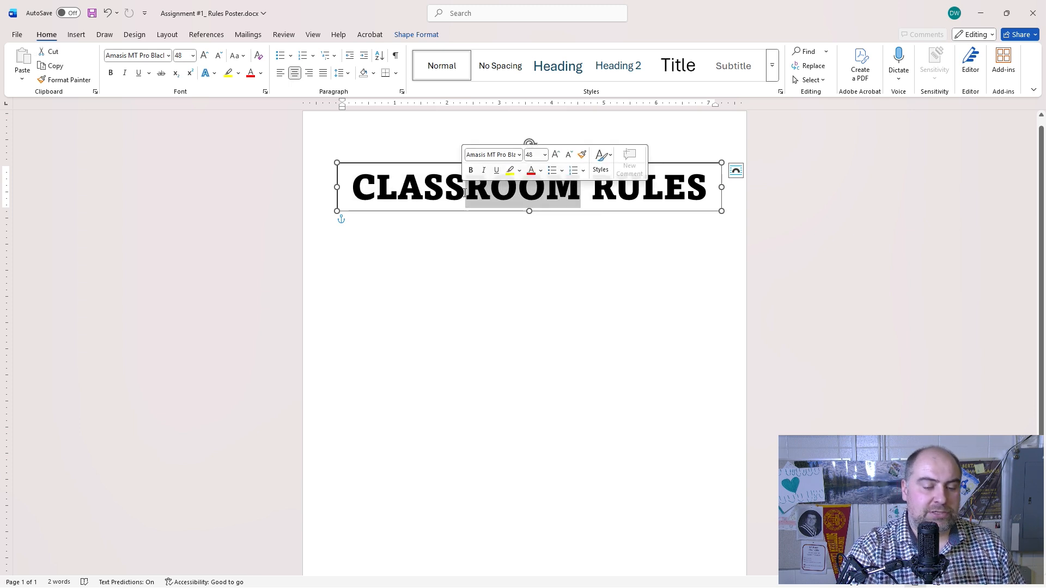
key("BackSpace")
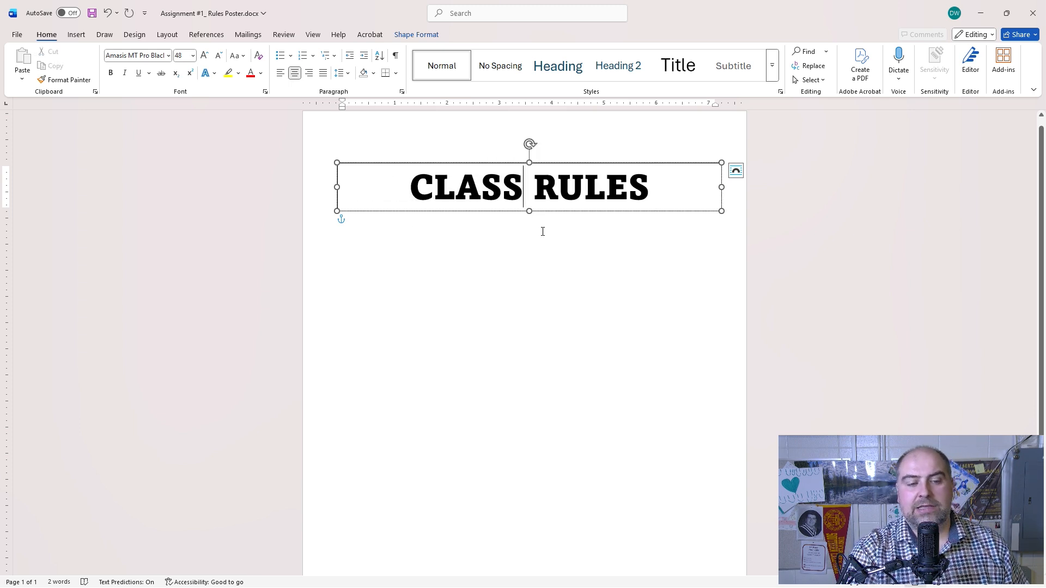
left_click_drag(525, 188, 409, 190)
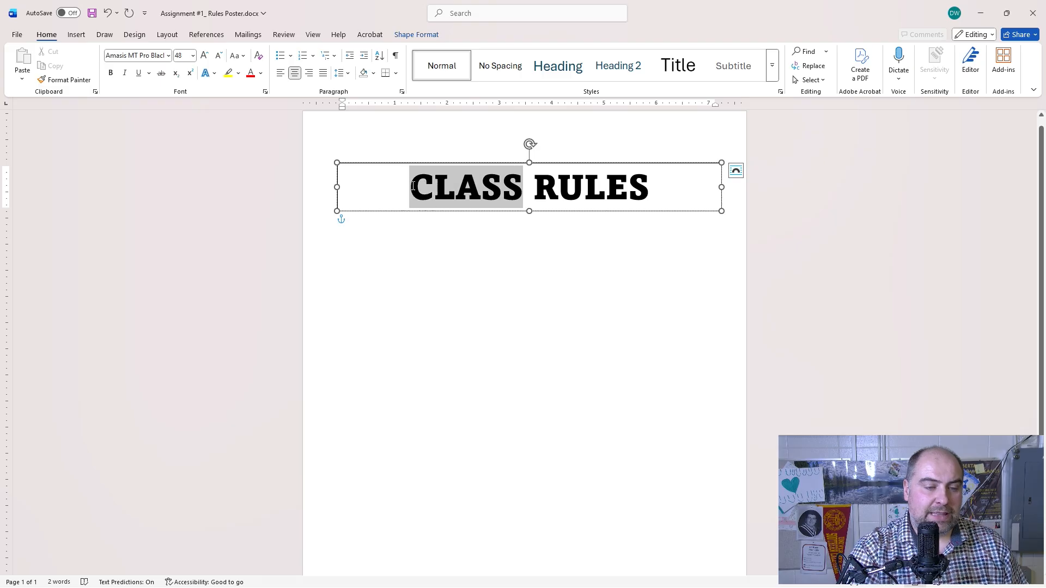
type("LAB")
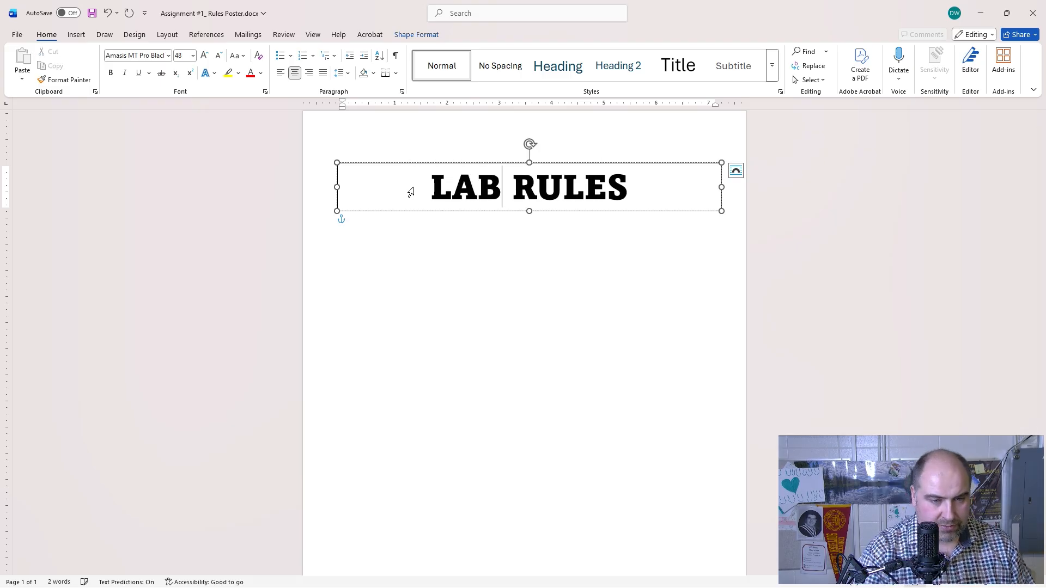
left_click(474, 255)
left_click(514, 186)
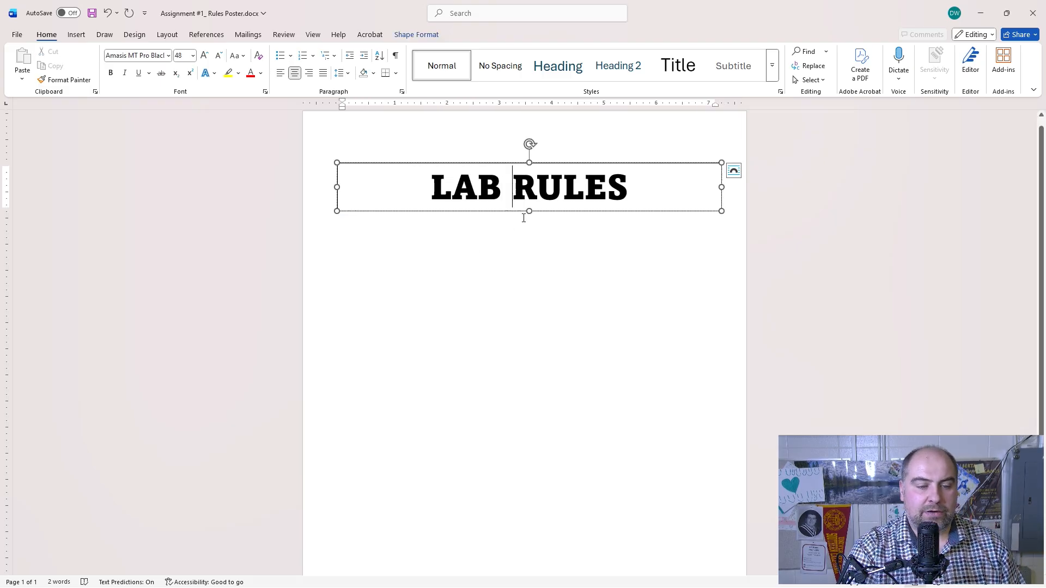
Step: Make the text box taller and set the LAB RULES title to font size 72
left_click_drag(529, 212, 529, 265)
left_click(595, 197)
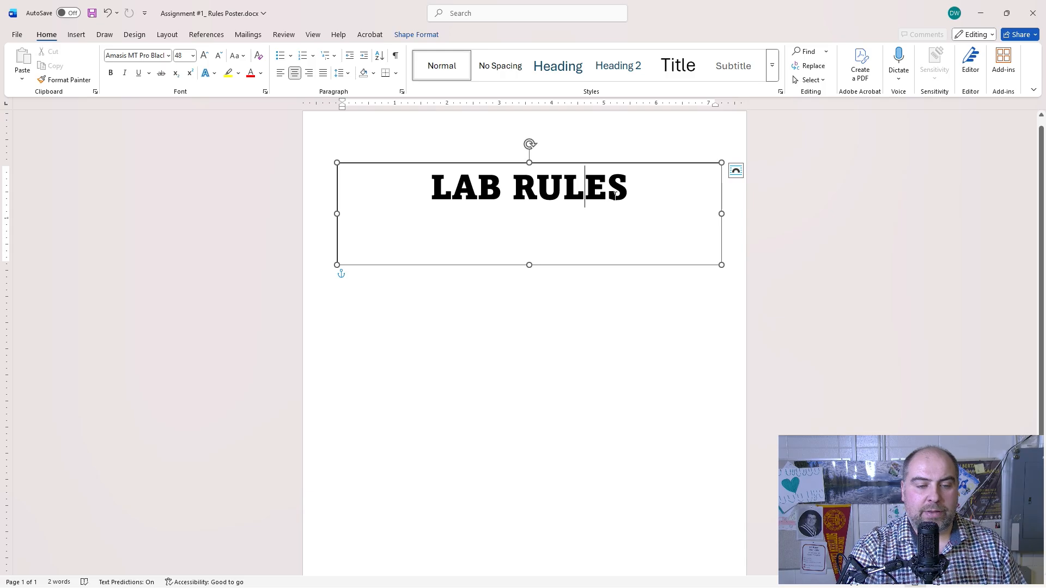
key("ctrl+a")
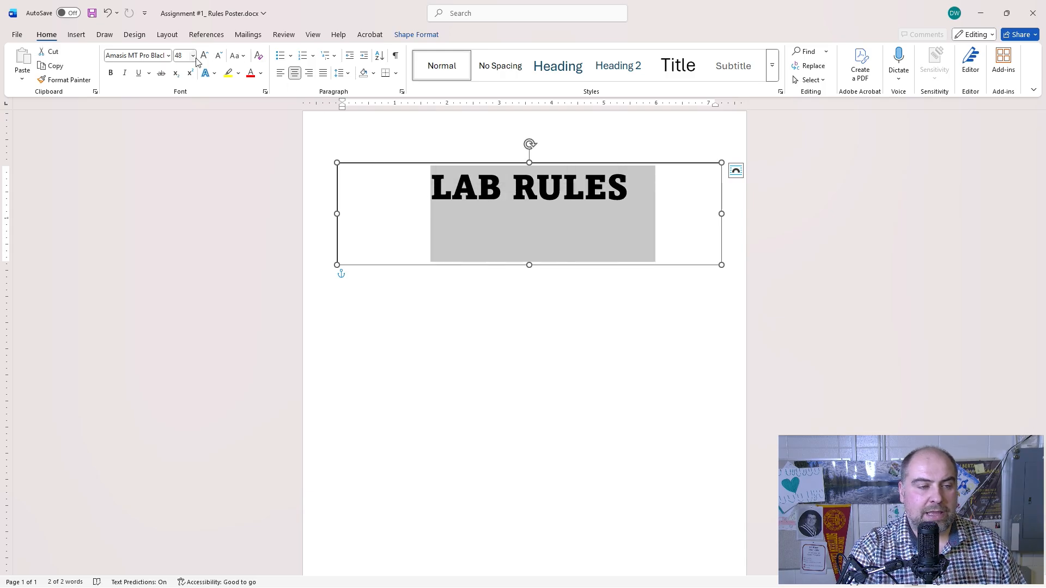
left_click(193, 56)
left_click(183, 257)
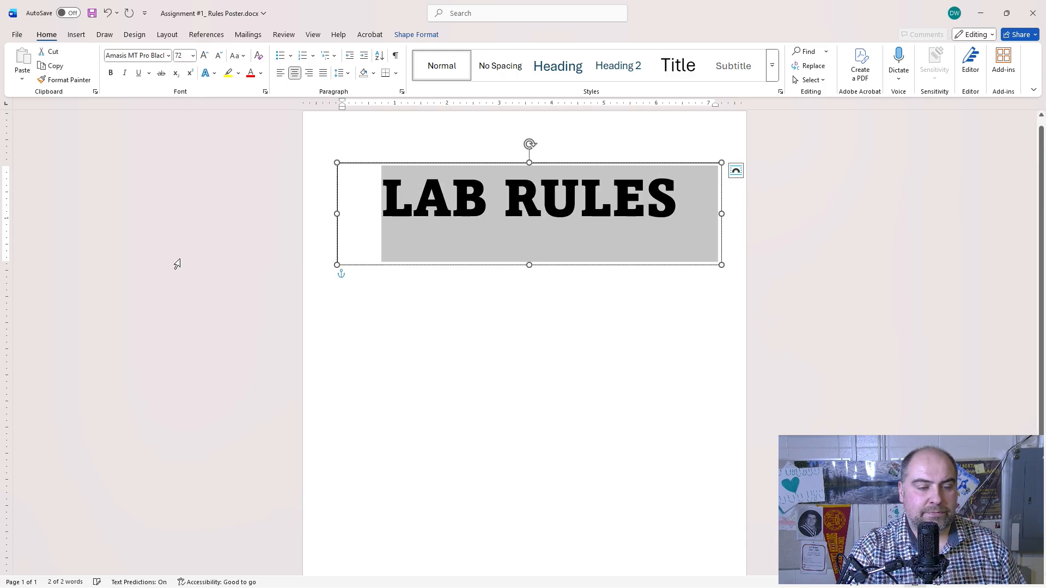
Step: Shorten the text box and narrow it from both sides so it fits closely around LAB RULES
left_click_drag(530, 266, 529, 235)
left_click_drag(339, 199, 351, 200)
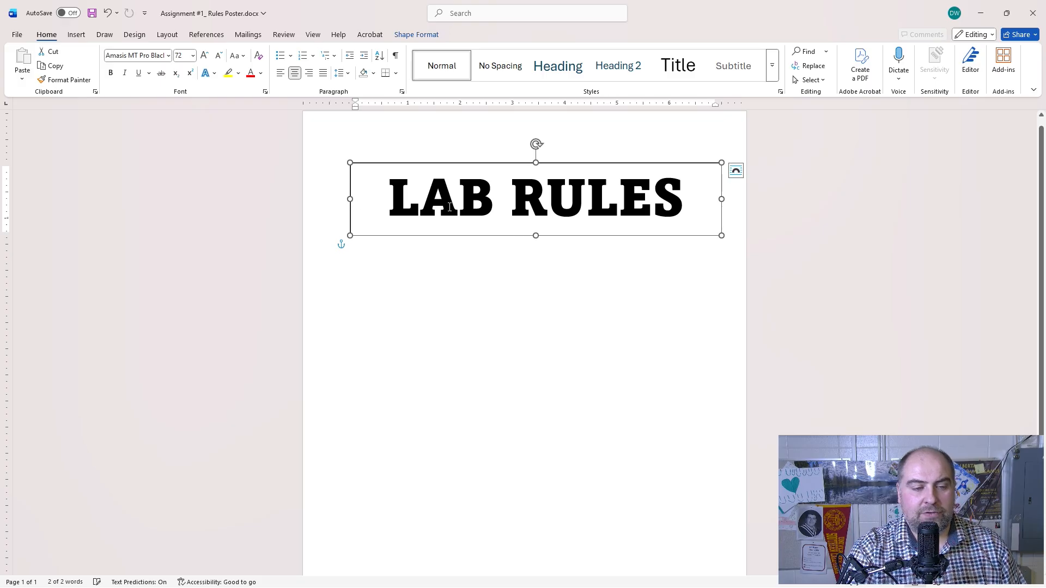
left_click_drag(721, 198, 699, 199)
double_click(608, 194)
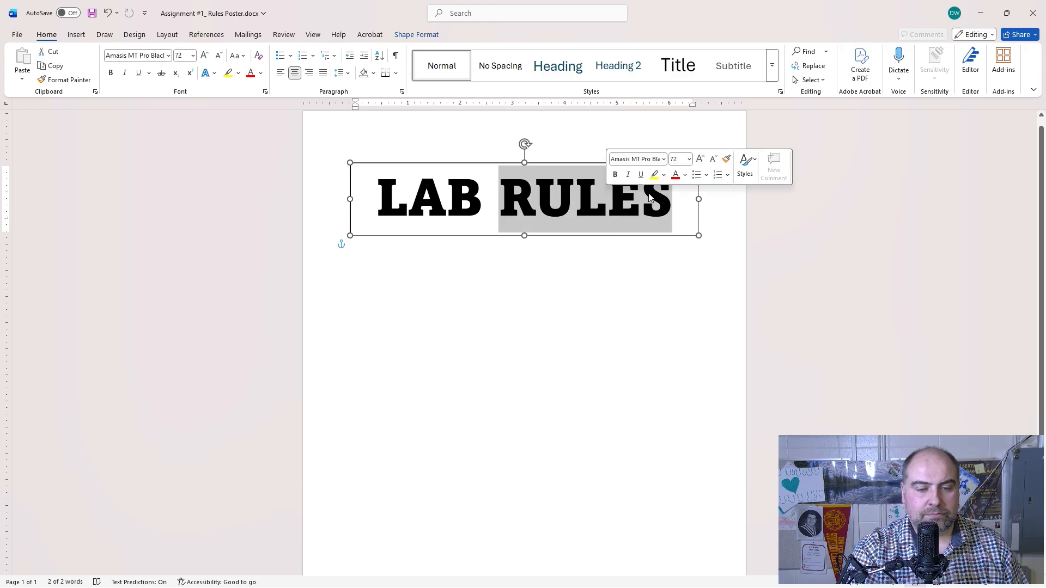
left_click(666, 200)
left_click_drag(616, 200, 342, 212)
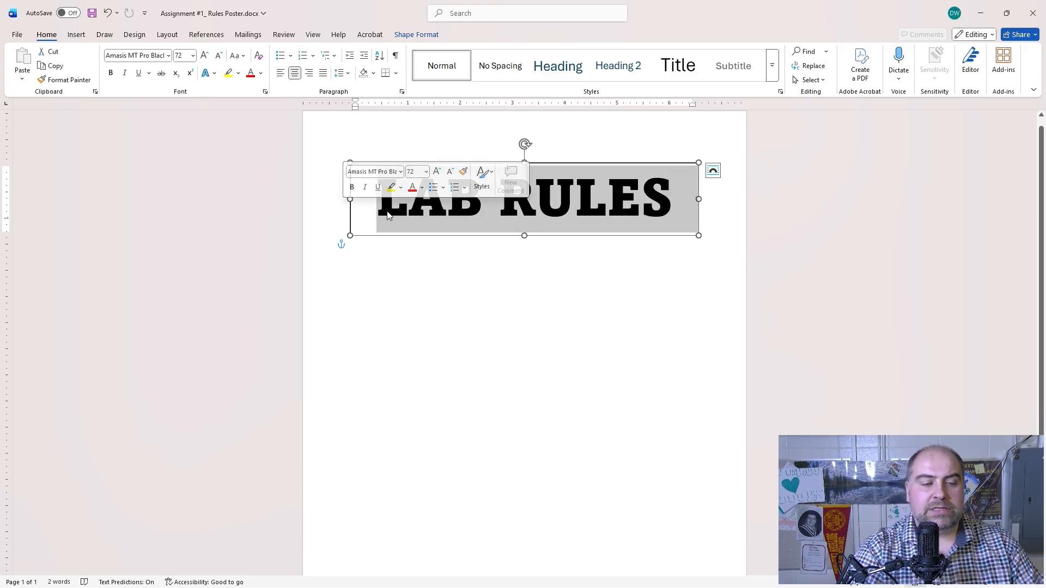
left_click(419, 213)
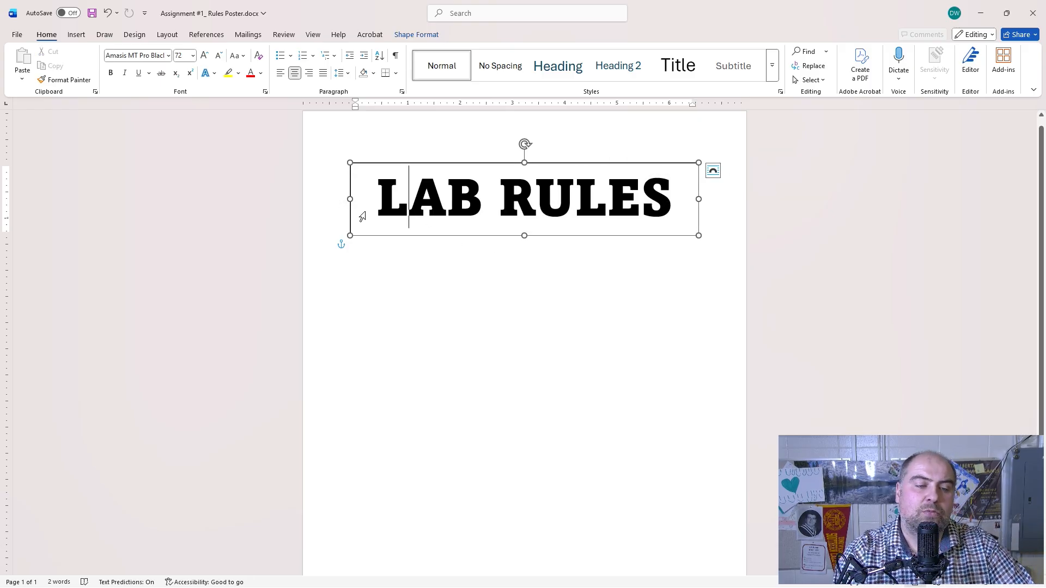
double_click(436, 194)
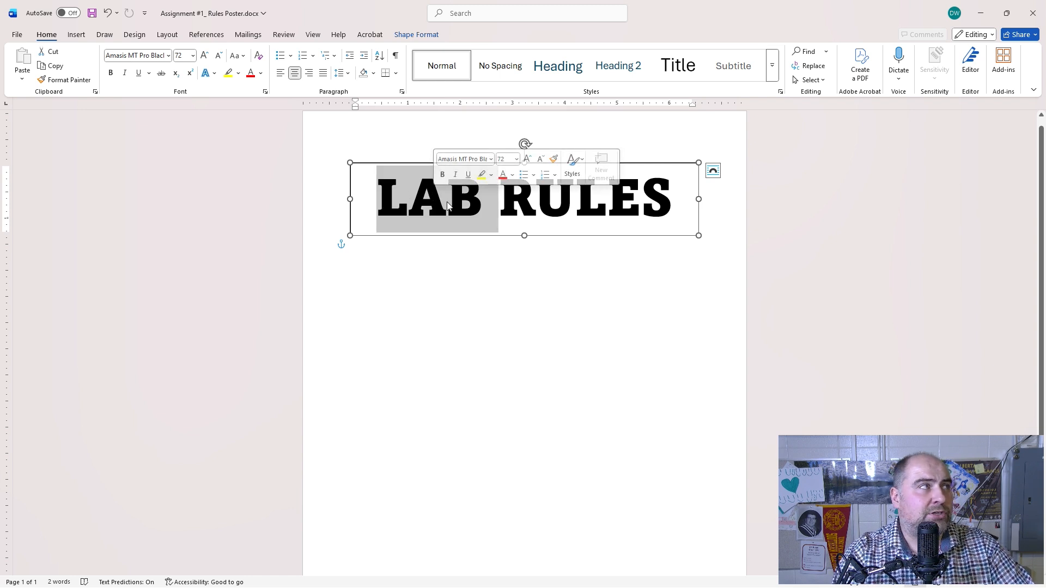
double_click(606, 207)
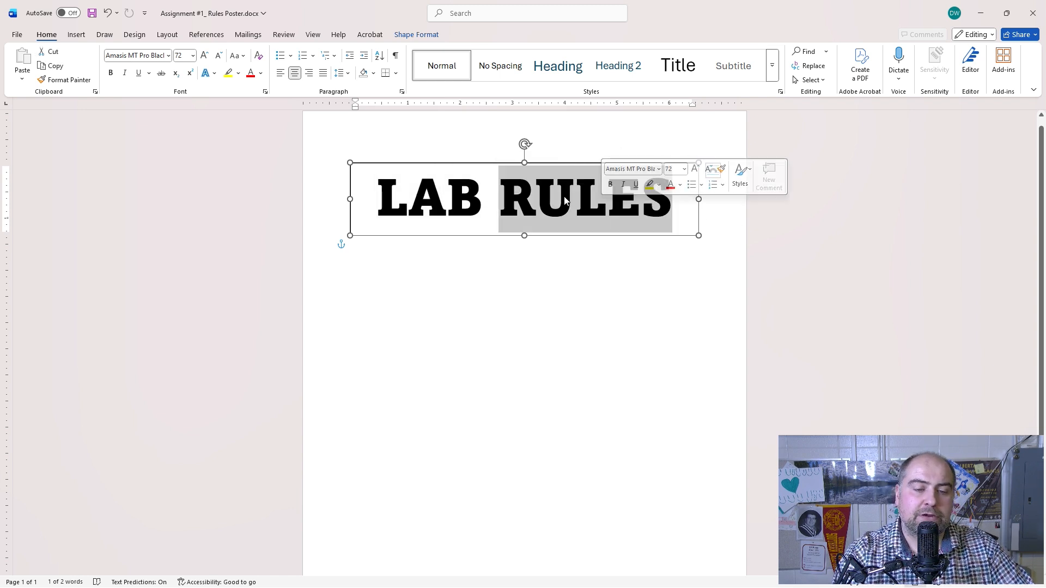
Step: Try red and dark blue on the whole LAB RULES title and settle on the standard dark red font color
left_click_drag(410, 202, 642, 207)
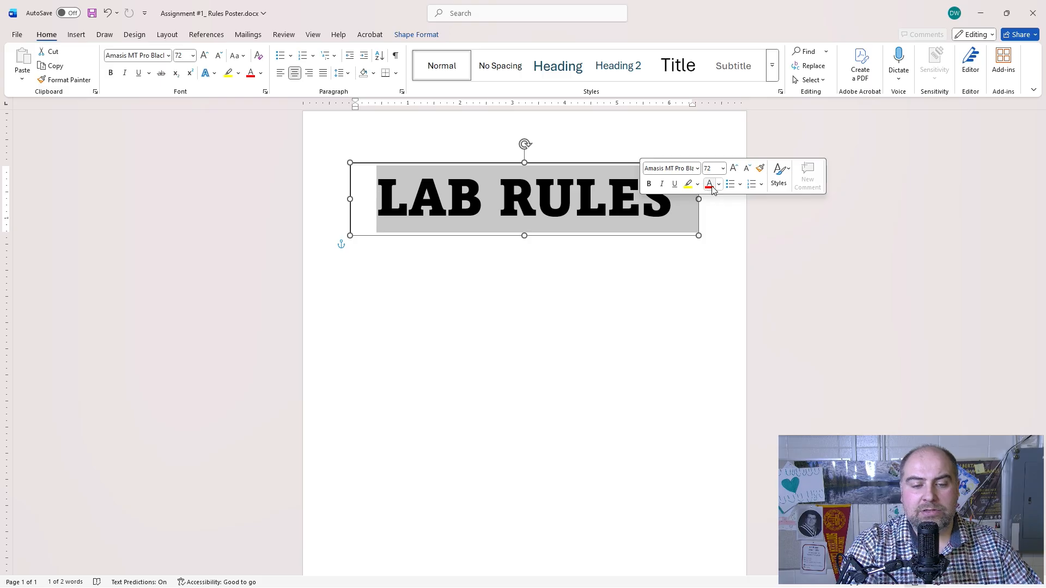
left_click(252, 74)
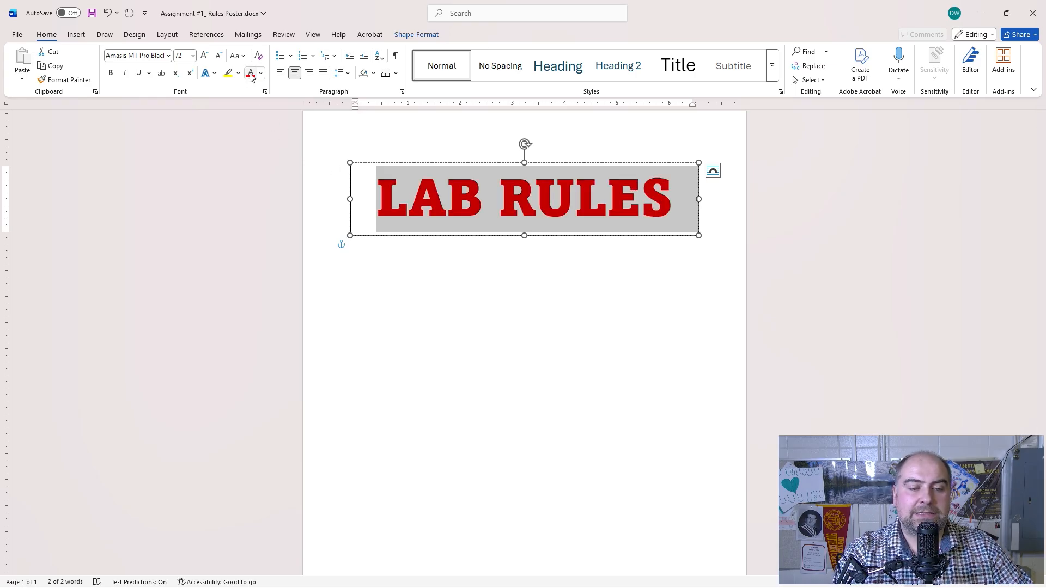
left_click(261, 74)
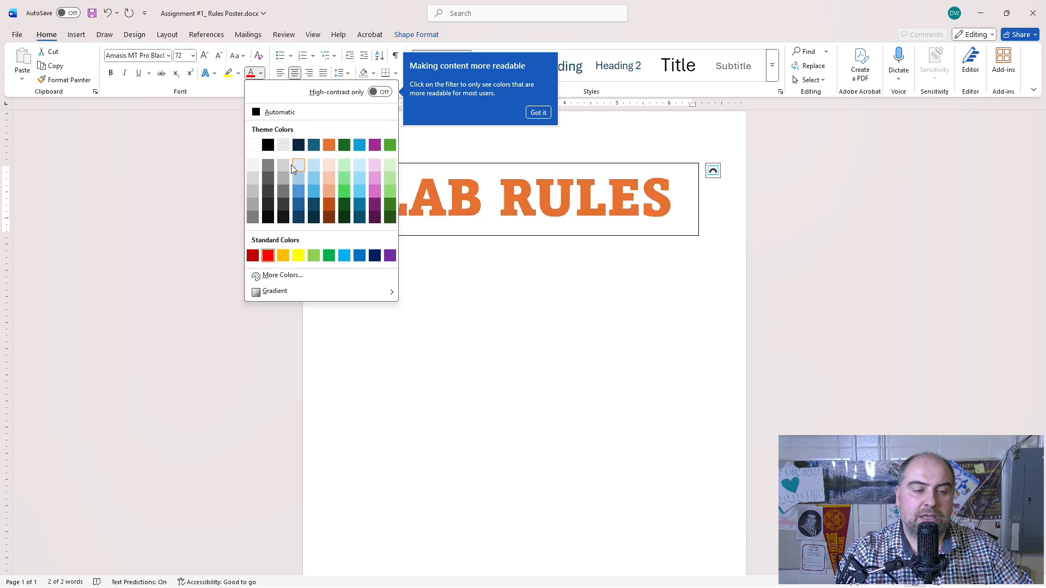
left_click(297, 217)
left_click(261, 73)
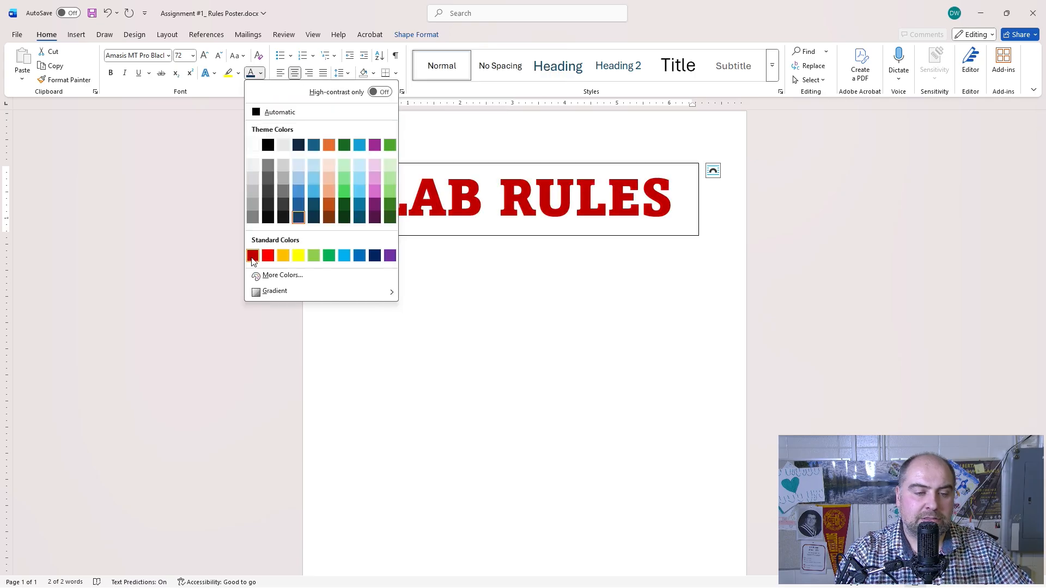
left_click(253, 256)
left_click(488, 258)
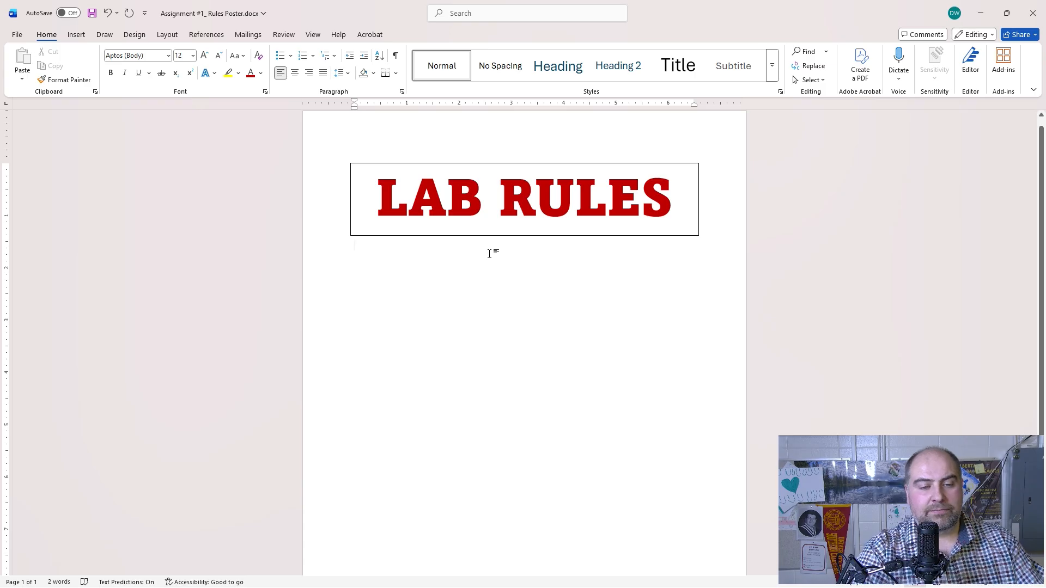
Step: Fill the LAB RULES text box with the lightest tint of the dark blue theme color
left_click(452, 167)
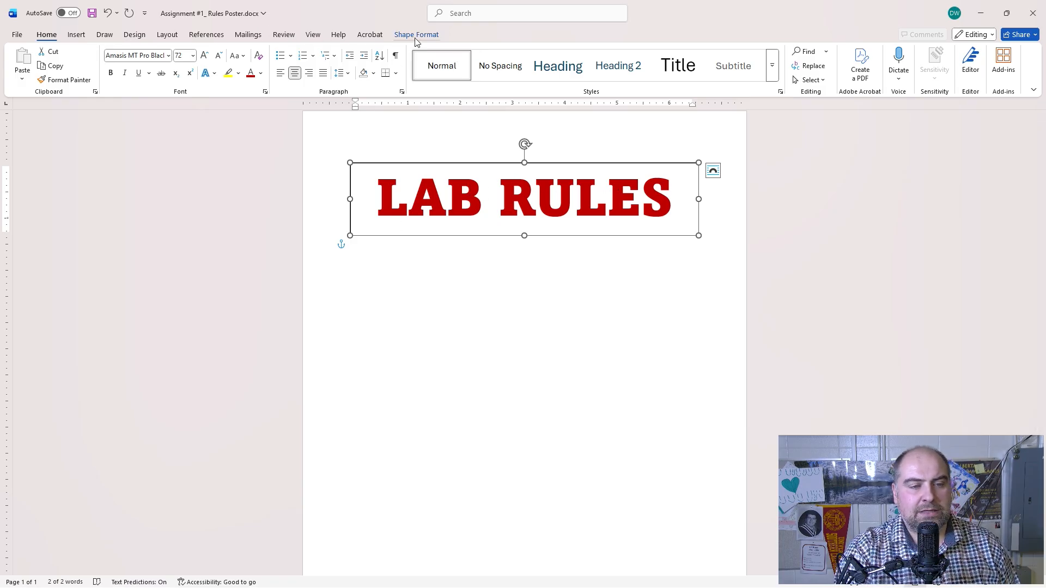
left_click(481, 289)
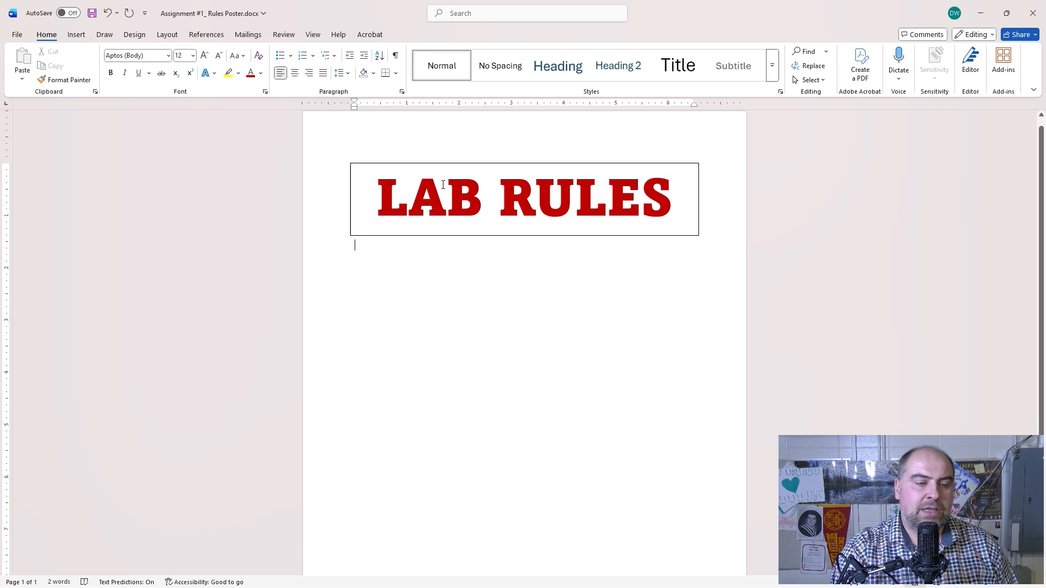
left_click(443, 185)
left_click(392, 39)
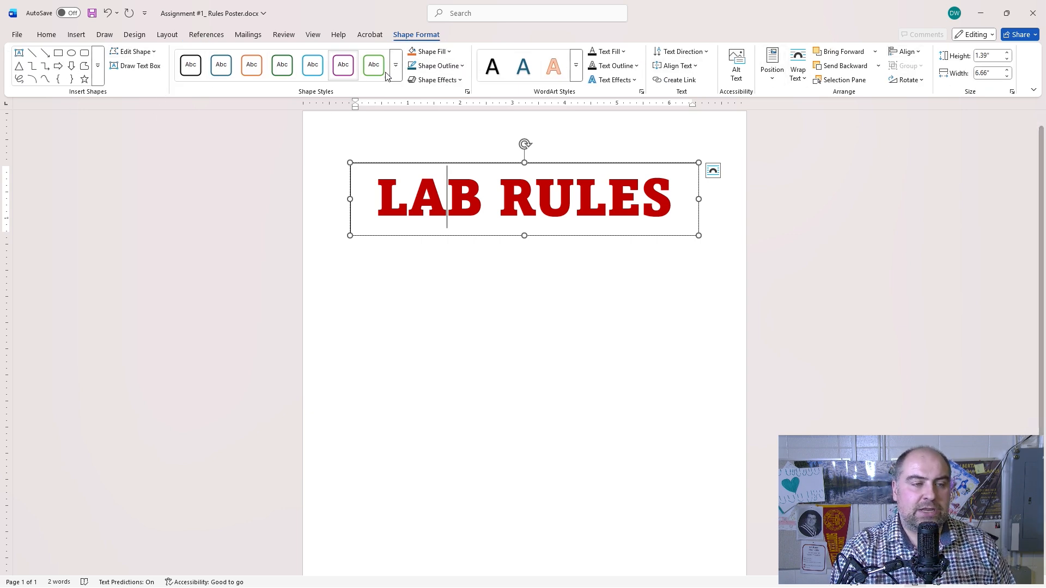
left_click(447, 51)
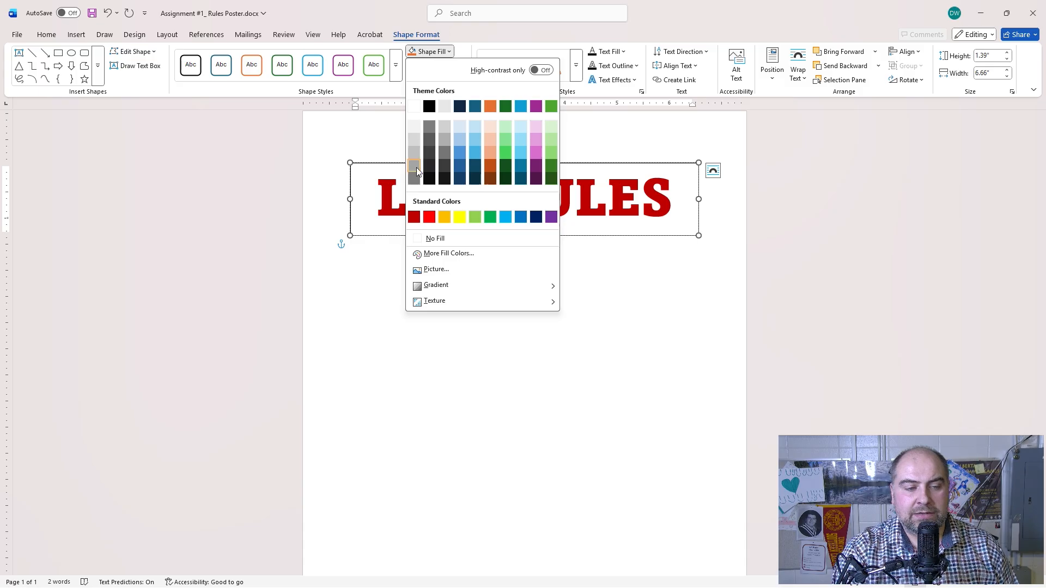
left_click(459, 127)
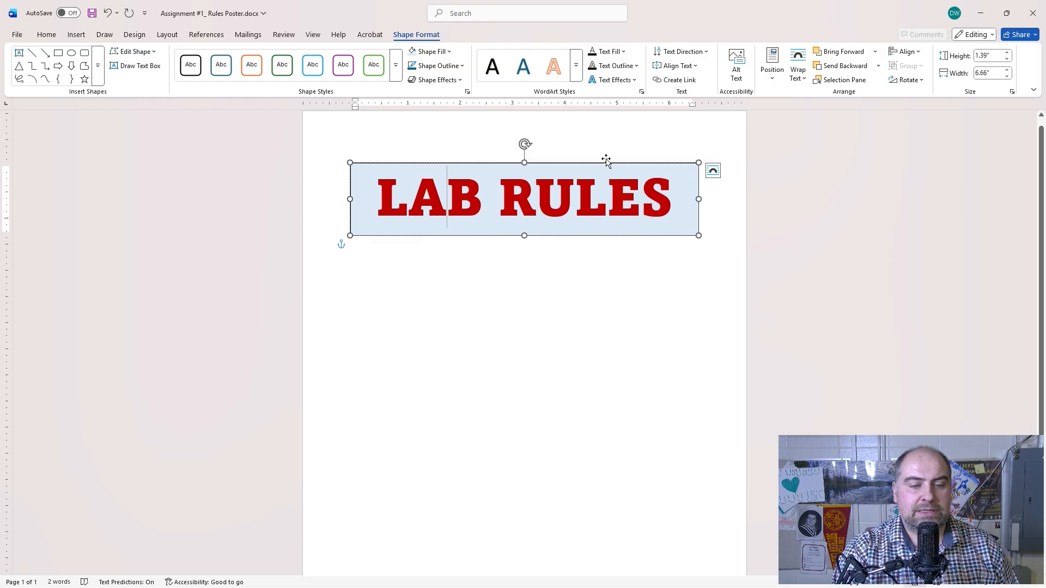
Step: Outline the LAB RULES text box in standard dark red and open its detailed line formatting options, including the sketched styles
left_click(437, 66)
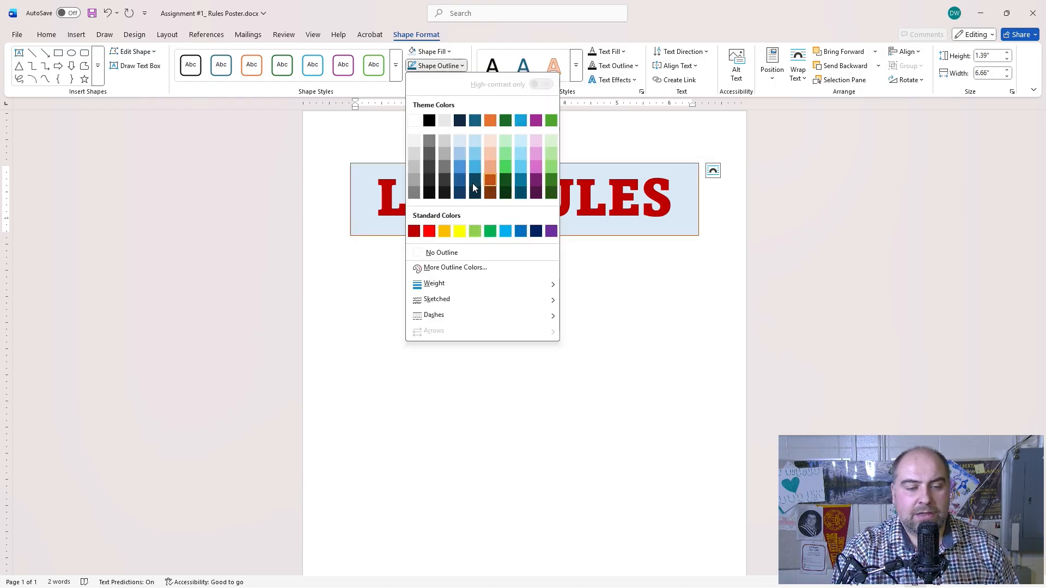
left_click(416, 232)
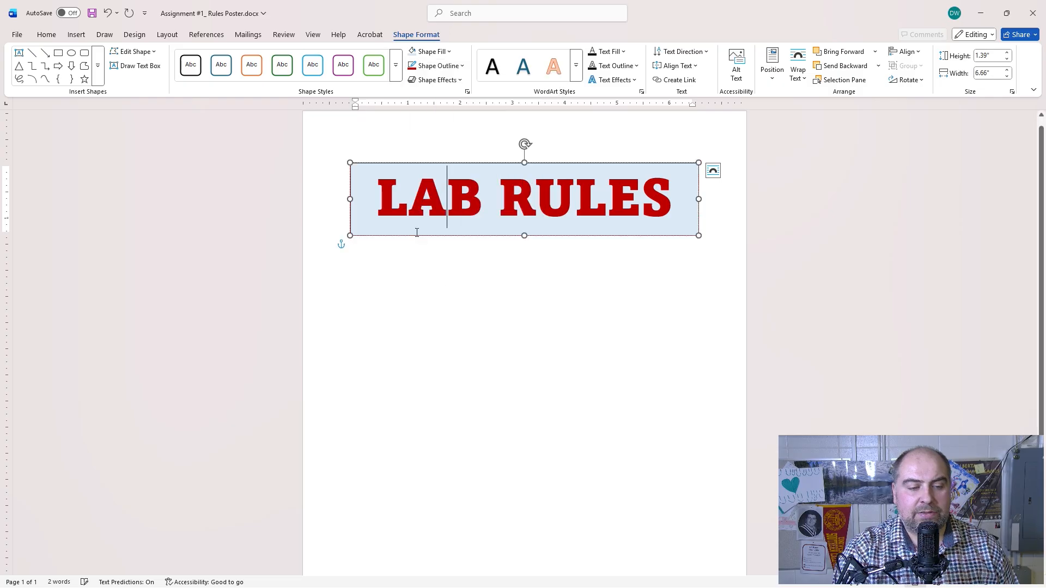
left_click(458, 66)
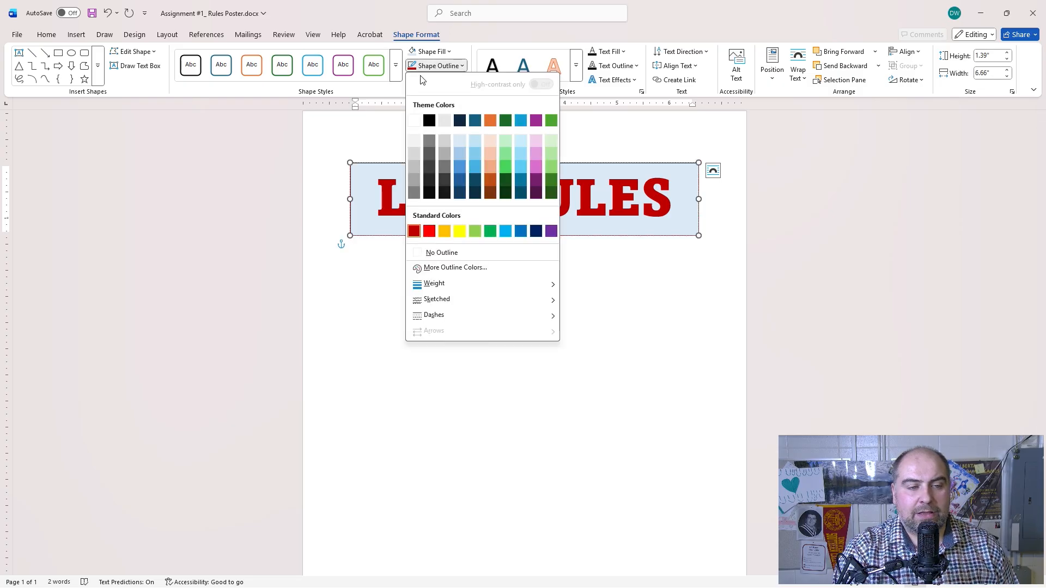
mouse_move(538, 285)
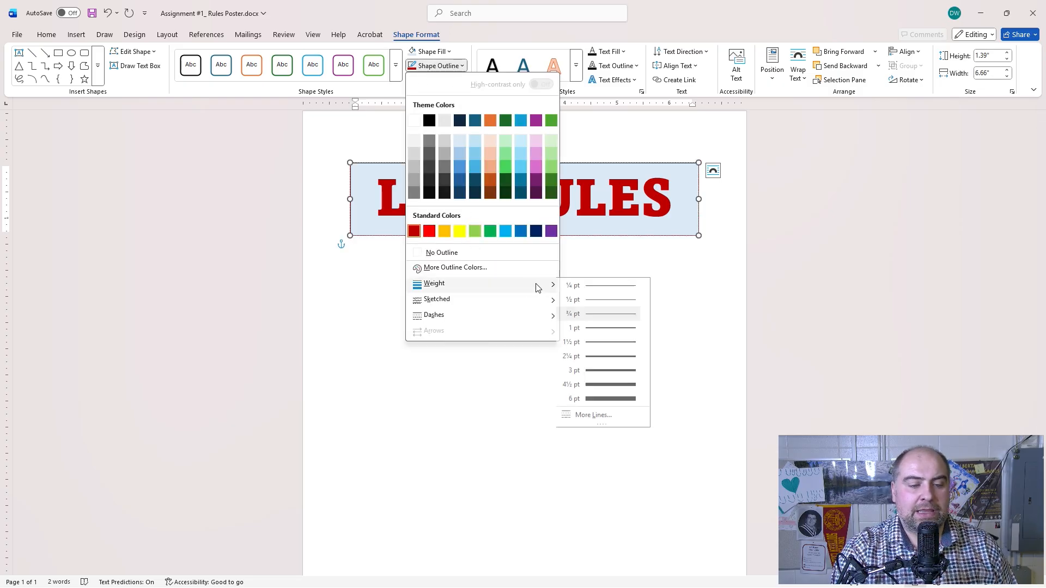
left_click(595, 416)
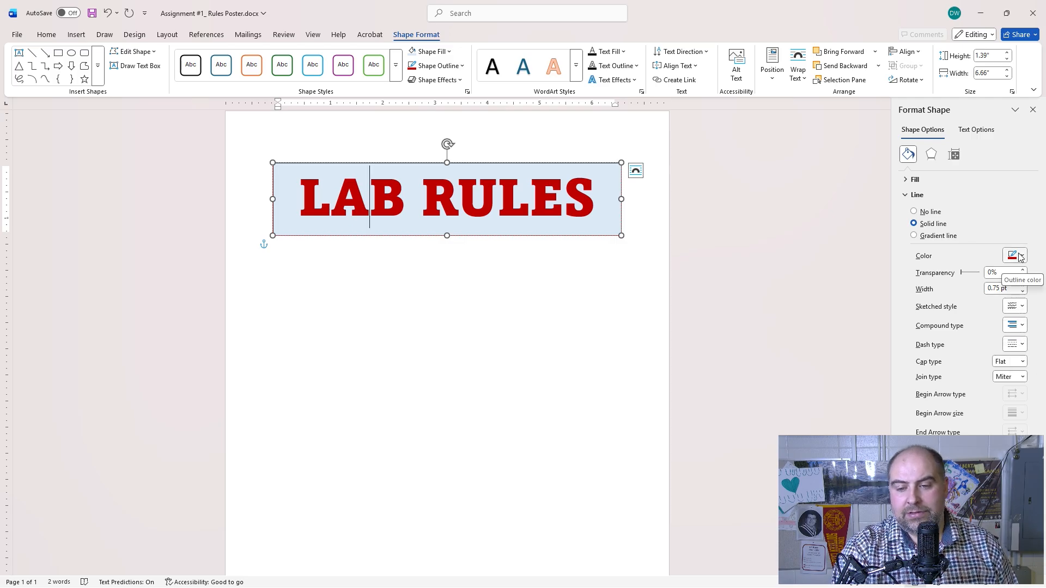
left_click(1023, 307)
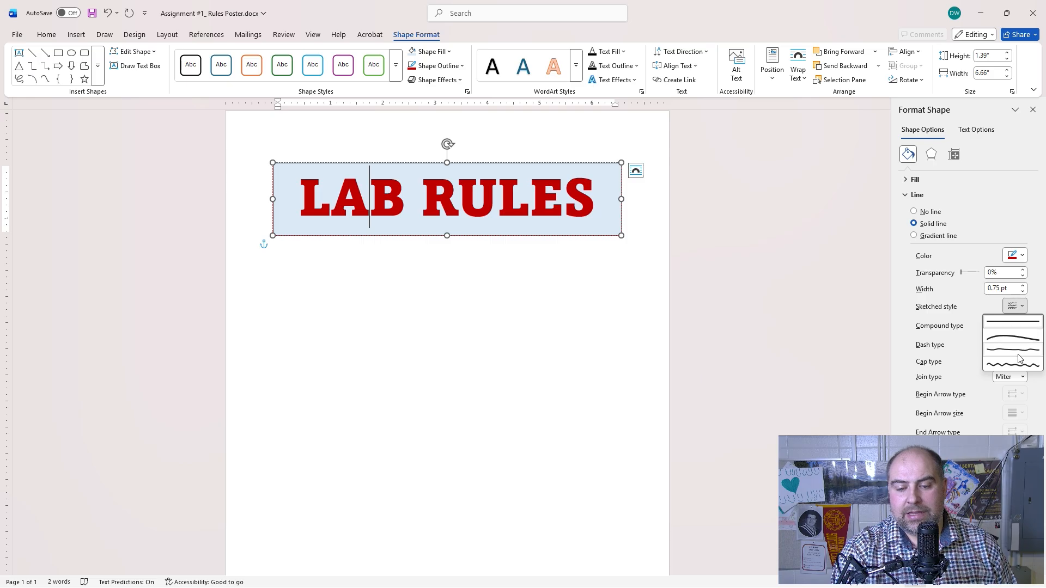
left_click(1024, 311)
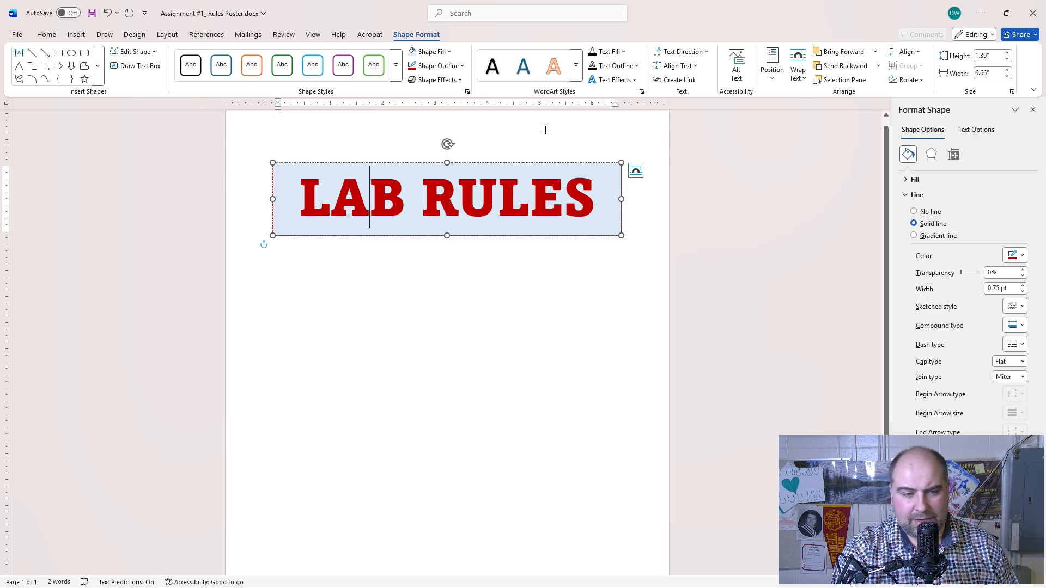
Step: Set the outline weight of the LAB RULES text box to 4½ pt and return to the empty body line below it
left_click(448, 68)
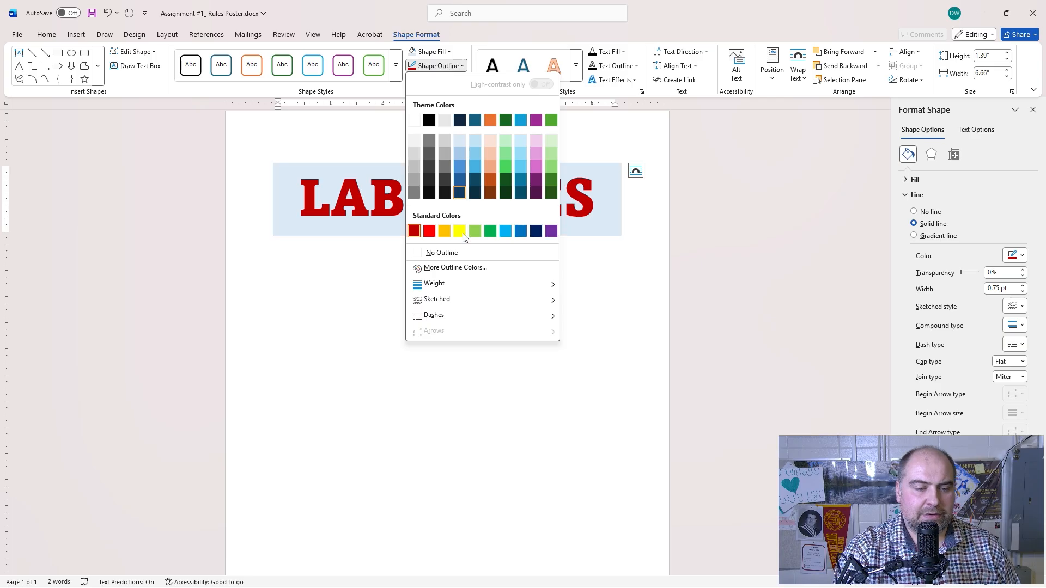
mouse_move(514, 301)
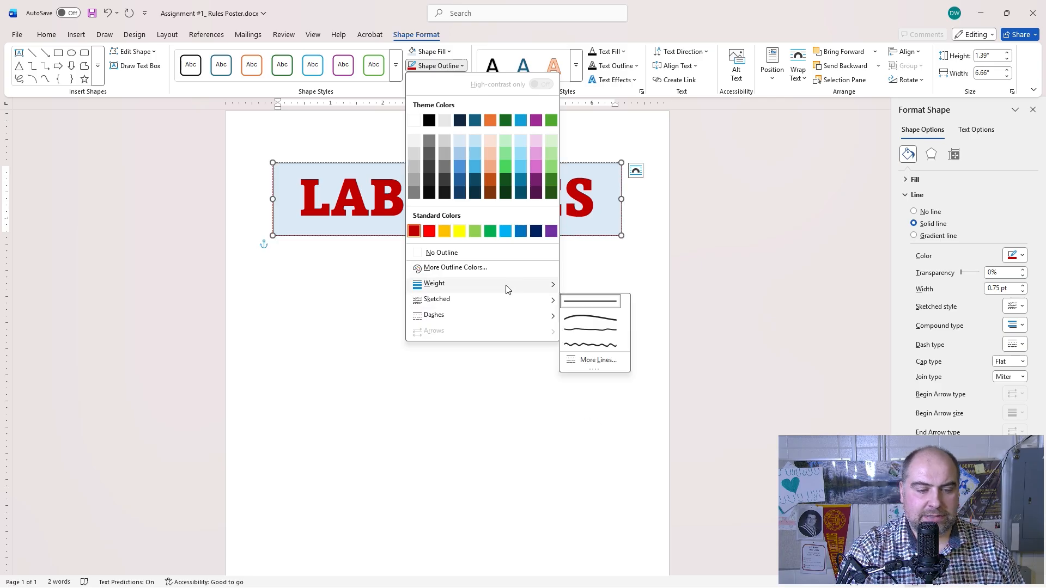
mouse_move(535, 283)
left_click(613, 386)
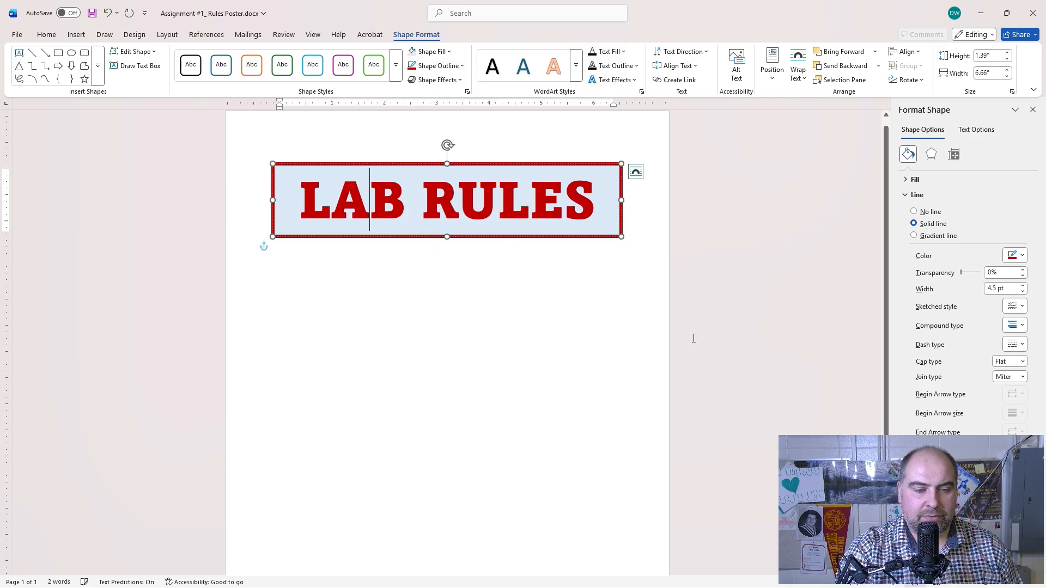
left_click(188, 145)
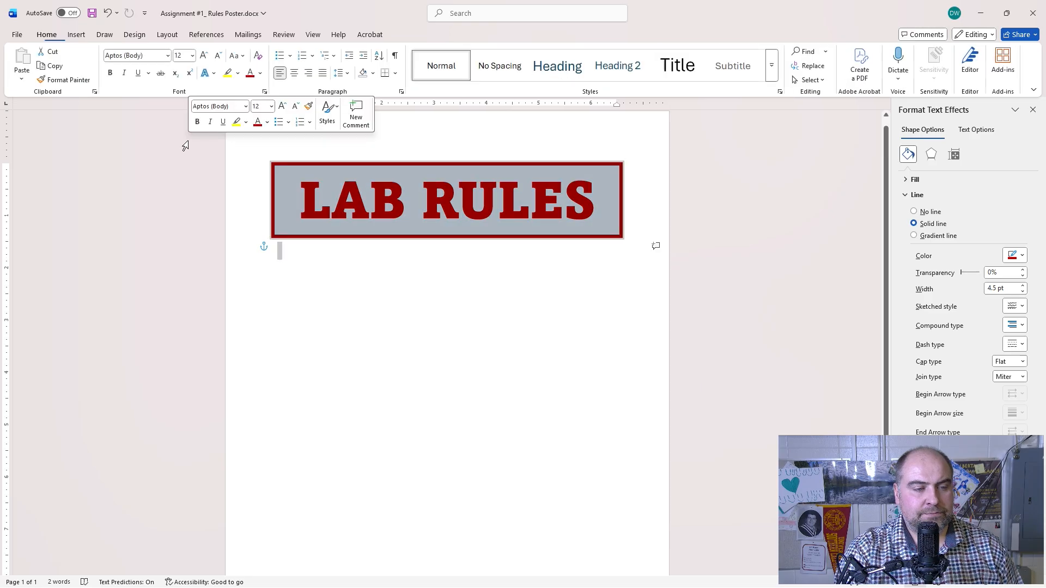
left_click(441, 275)
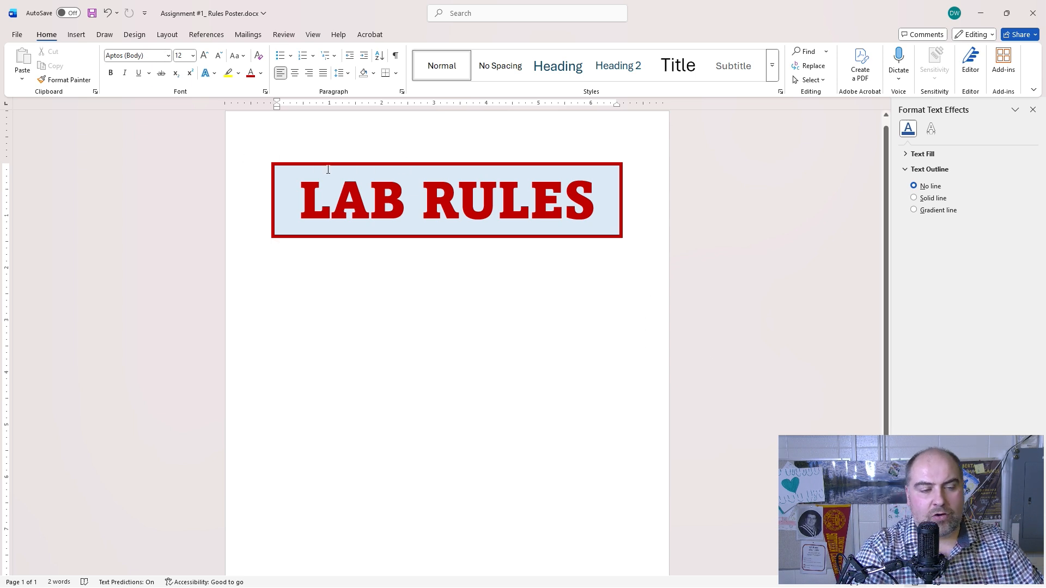
Step: Fill the page background with the blue woven fabric texture from the fill effects
left_click(134, 35)
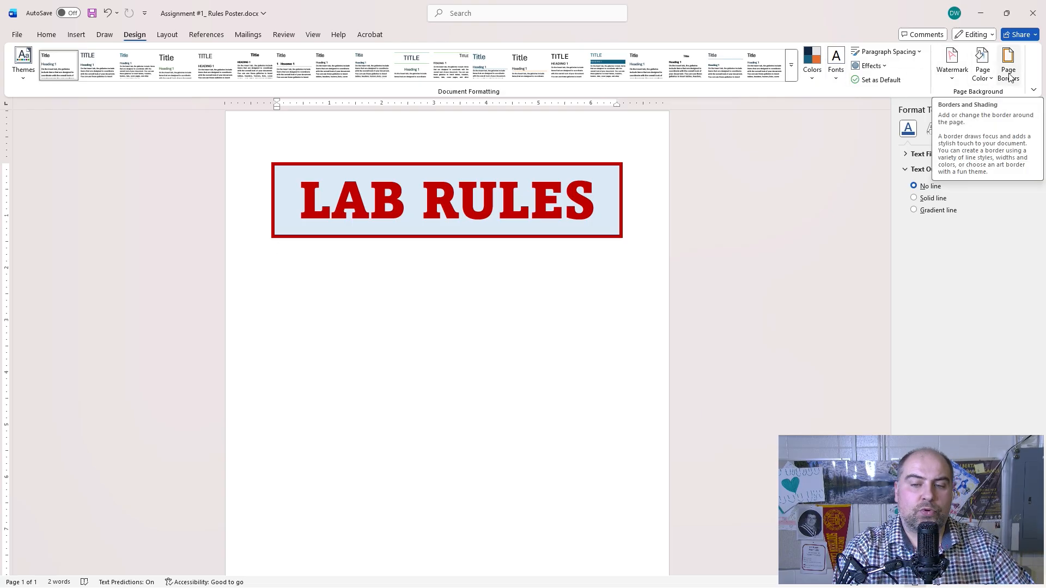
left_click(983, 68)
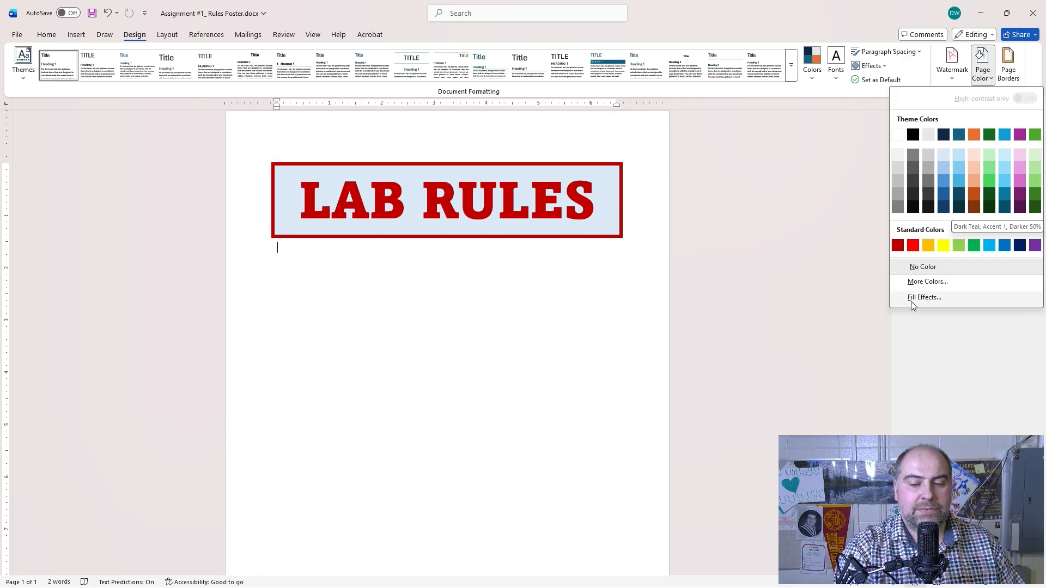
left_click(911, 300)
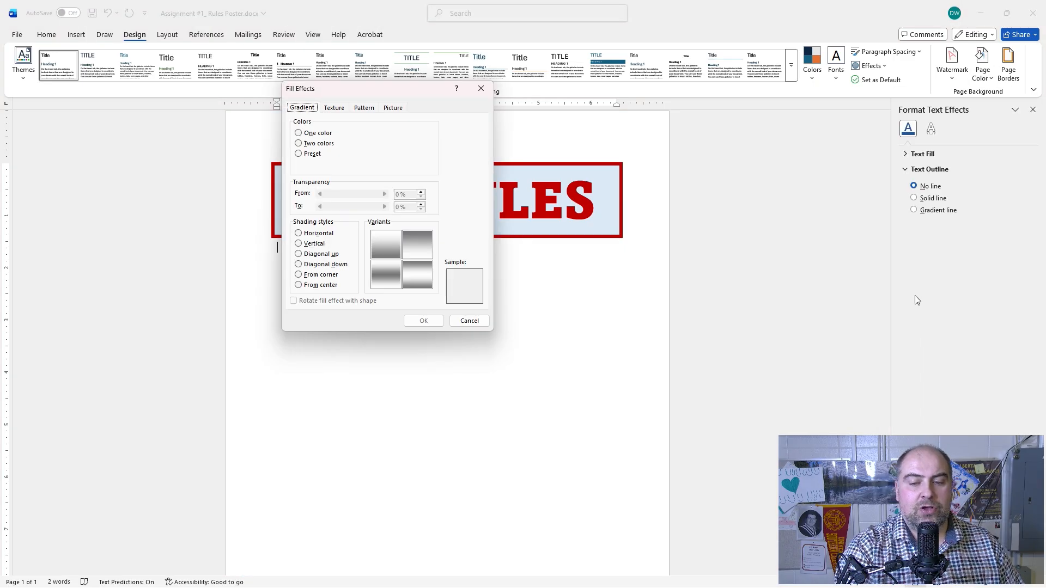
left_click_drag(417, 88, 802, 155)
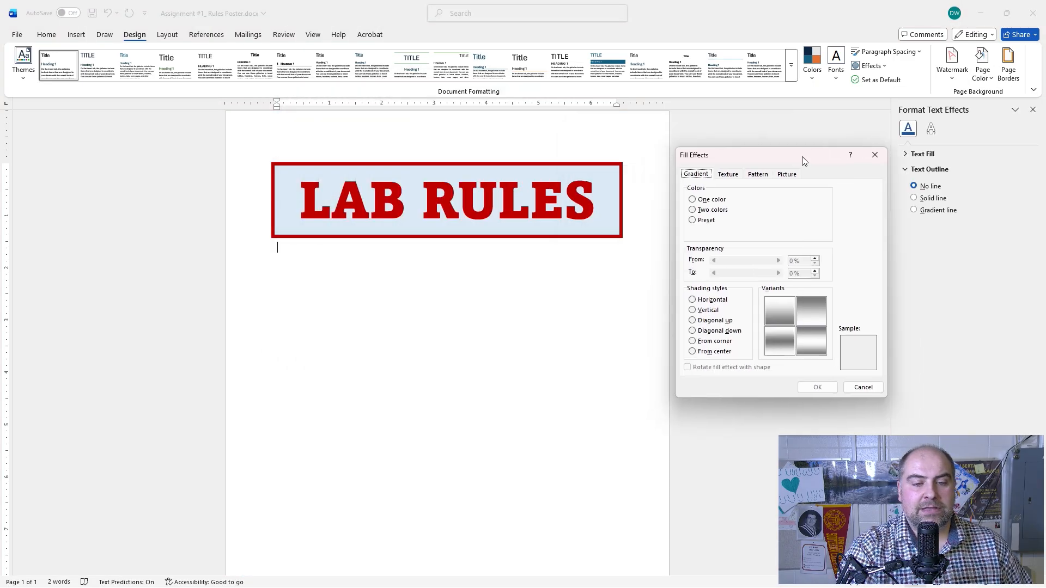
left_click(724, 175)
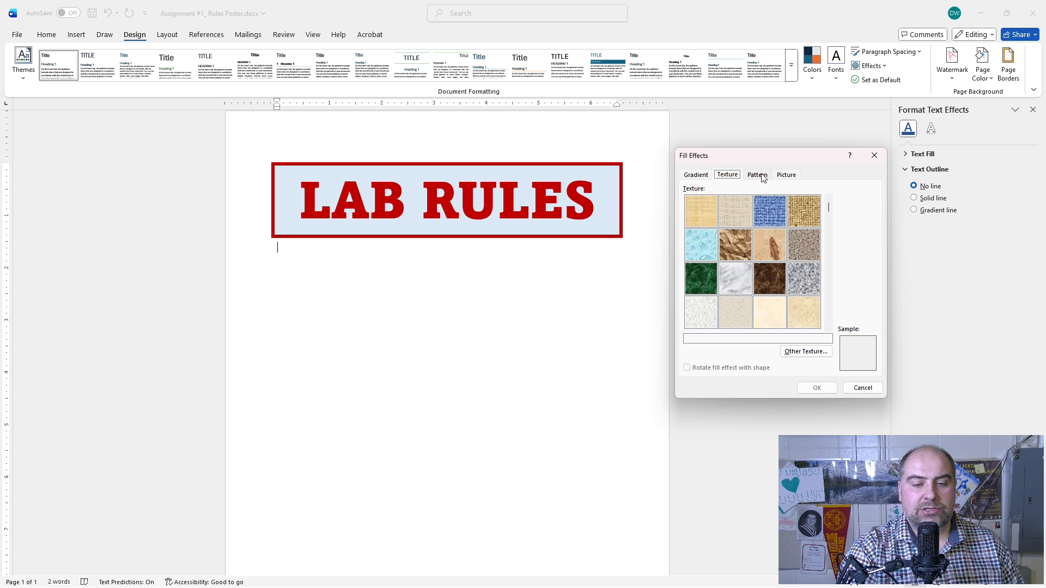
left_click(762, 175)
left_click(728, 175)
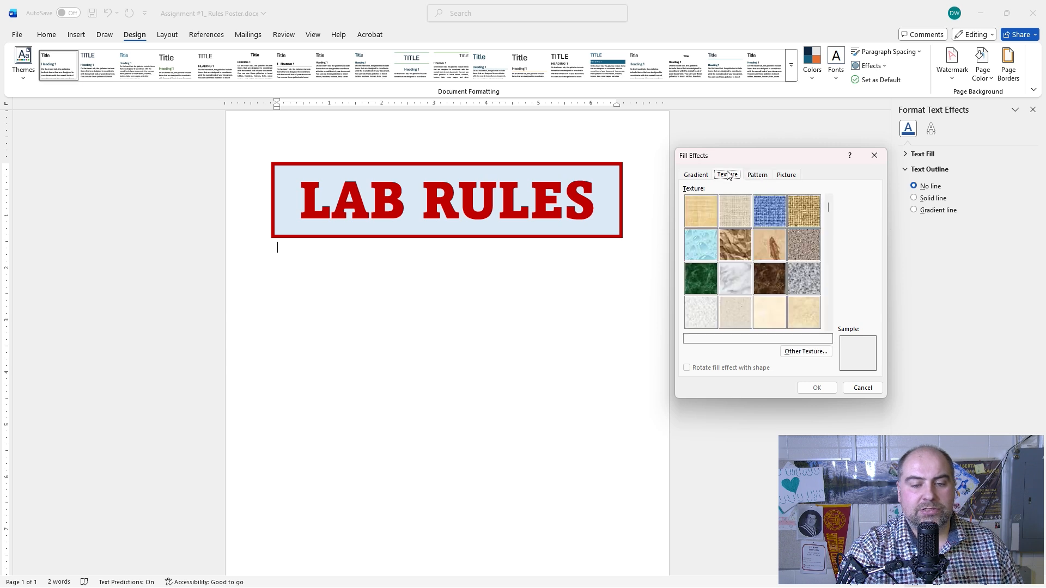
left_click(770, 212)
left_click(817, 387)
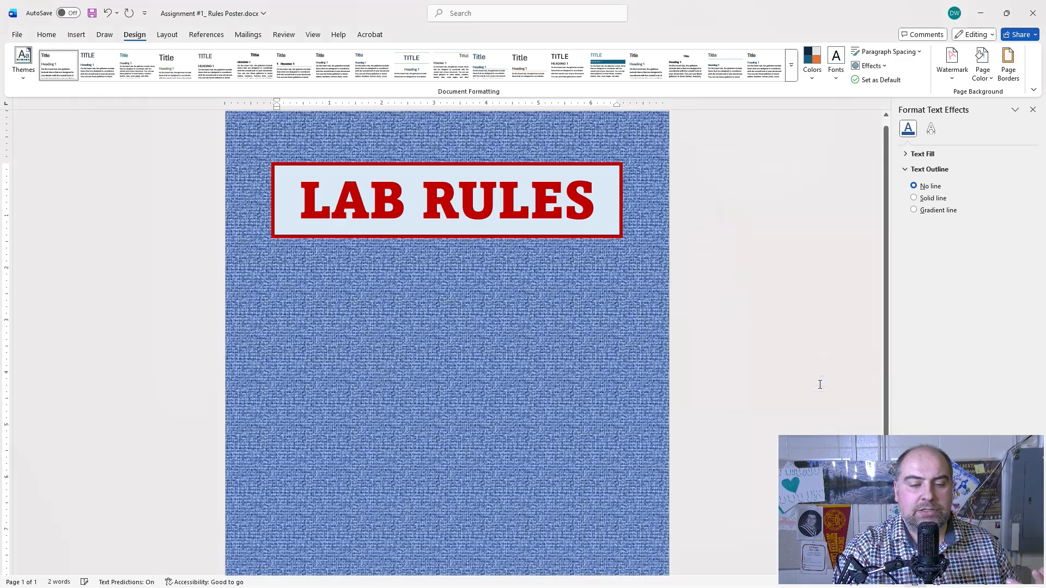